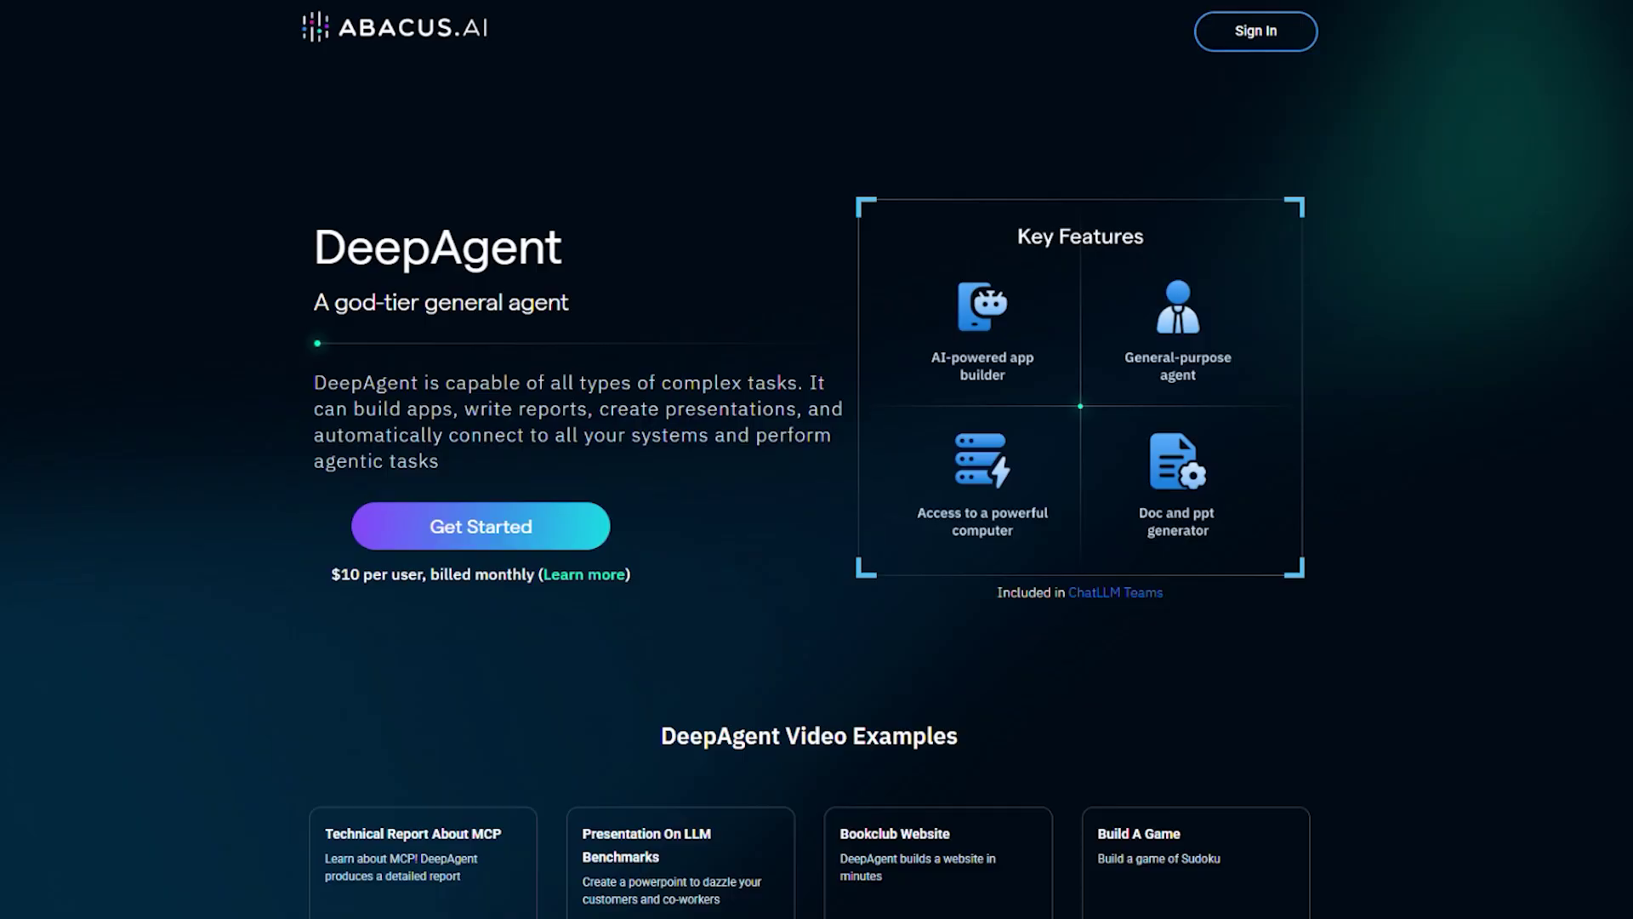
# Step: Attach the loan agreement document from the Downloads stack to the DeepAgent chat
pyautogui.scroll(-7, 816, 459)
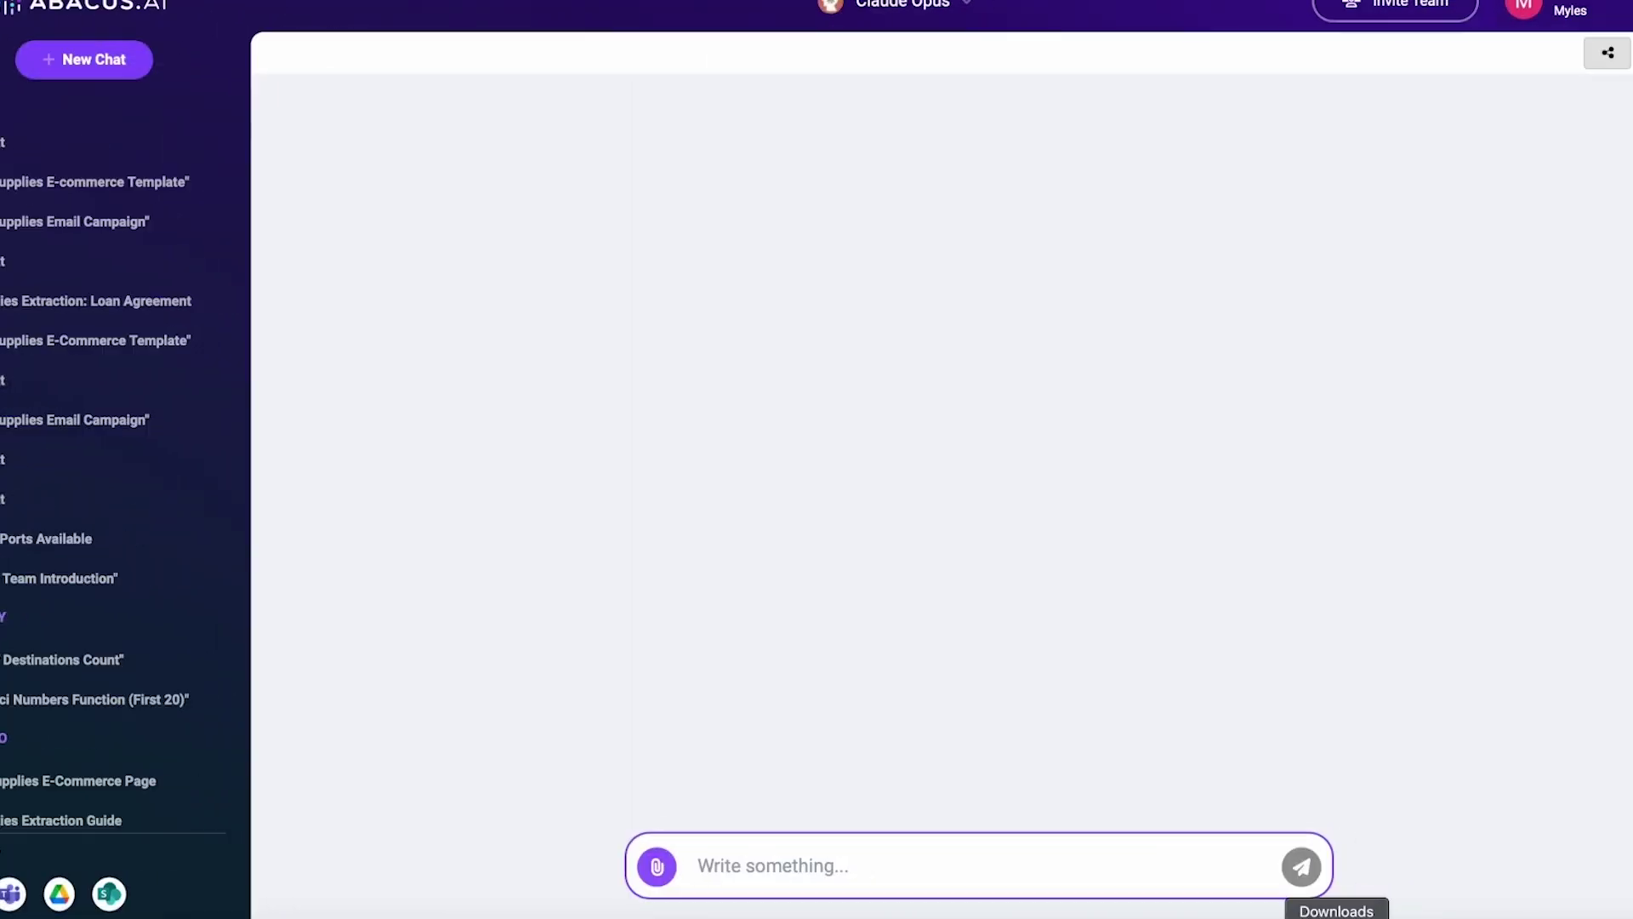
pyautogui.click(1333, 913)
pyautogui.moveTo(1342, 753); pyautogui.dragTo(952, 870)
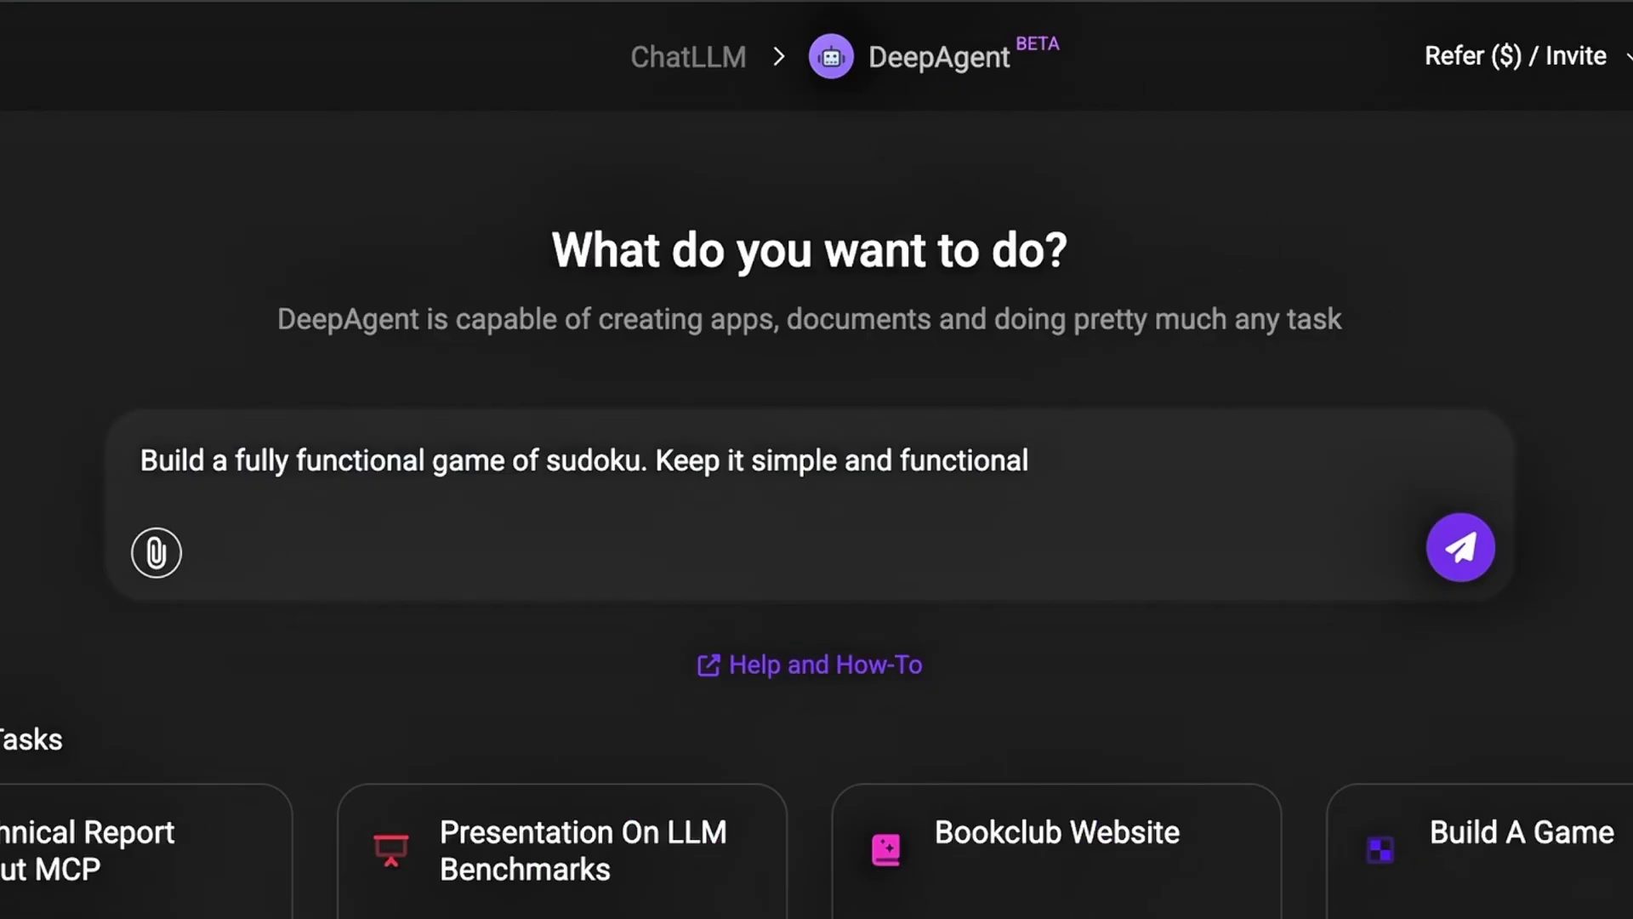
# Step: Send the Sudoku game request and reply 'your call' so DeepAgent decides the details
pyautogui.press('Return')
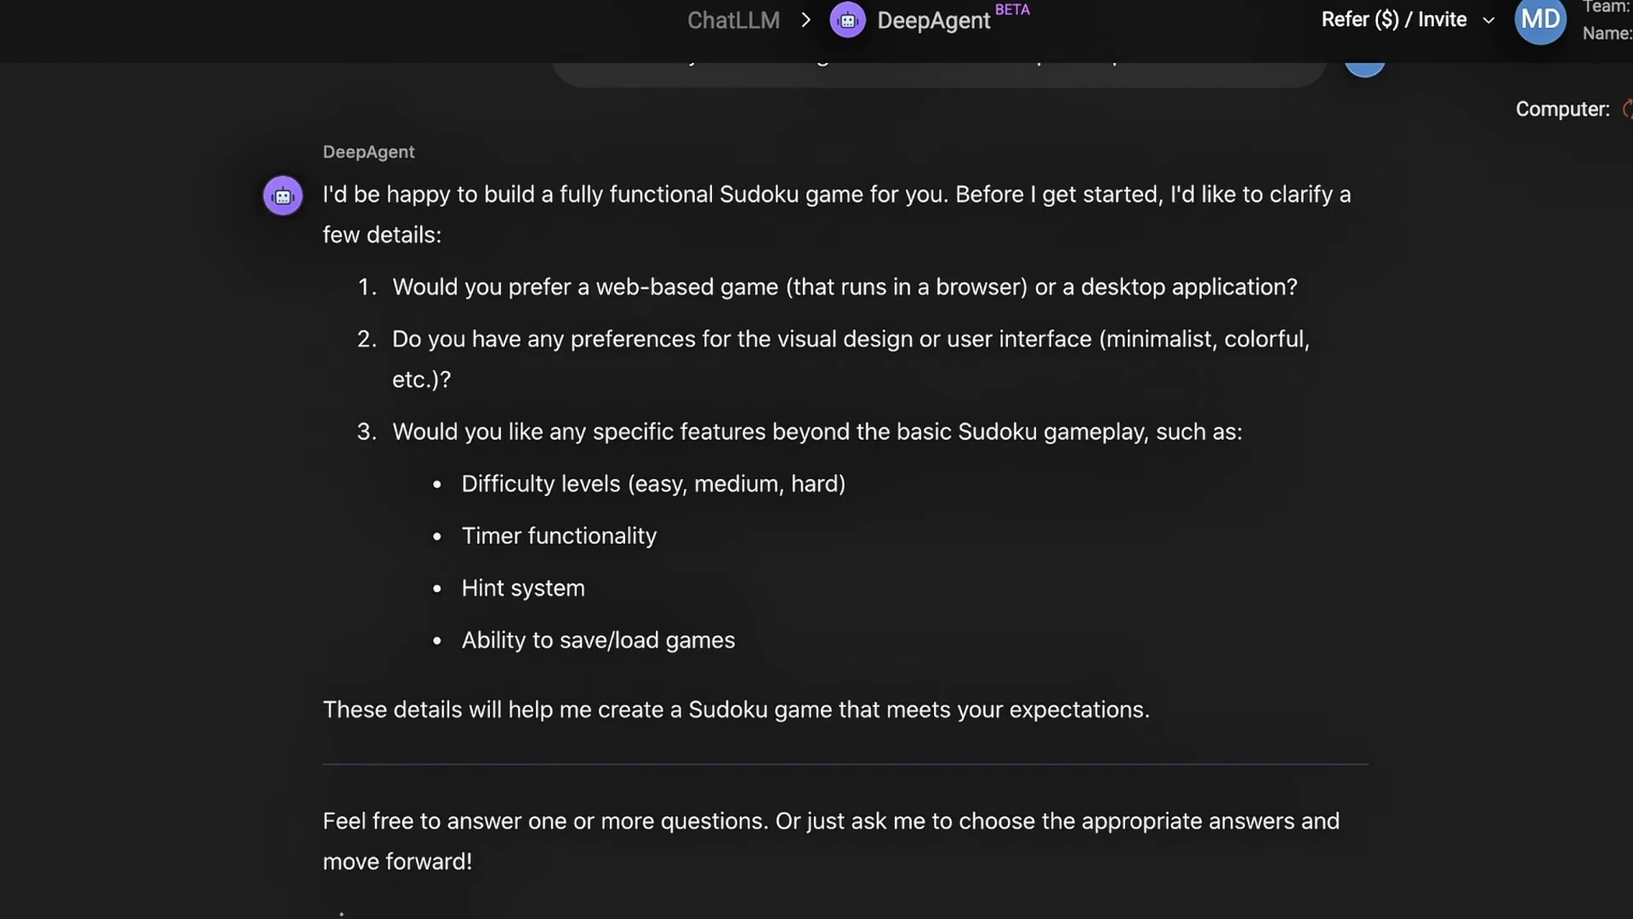
pyautogui.press('Return')
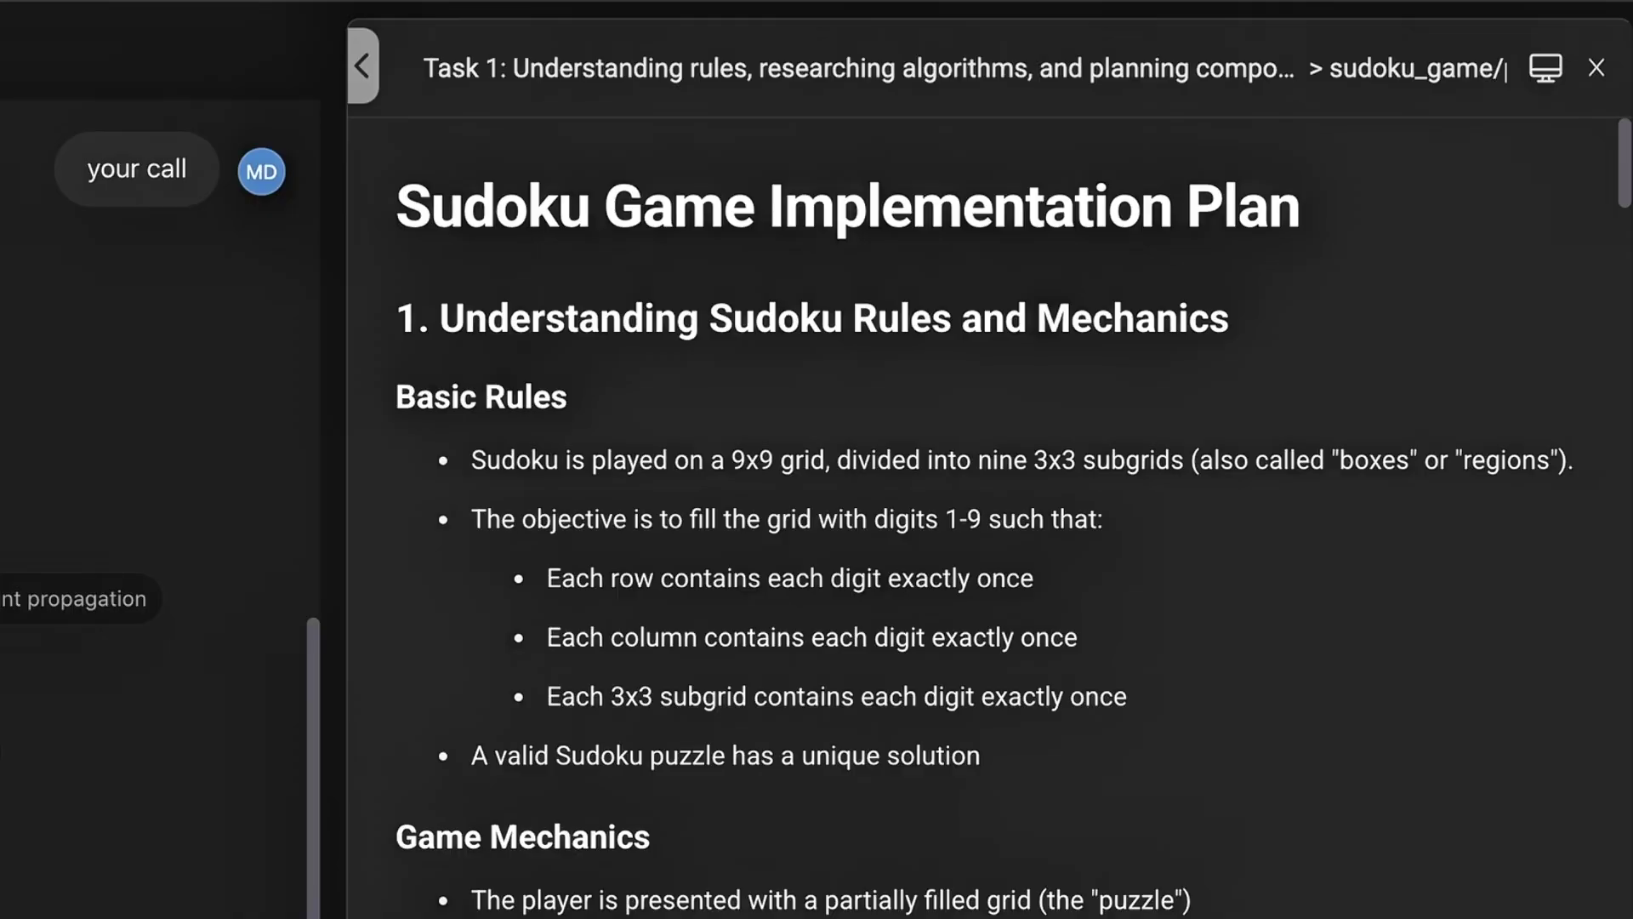
pyautogui.scroll(-10, 647, 510)
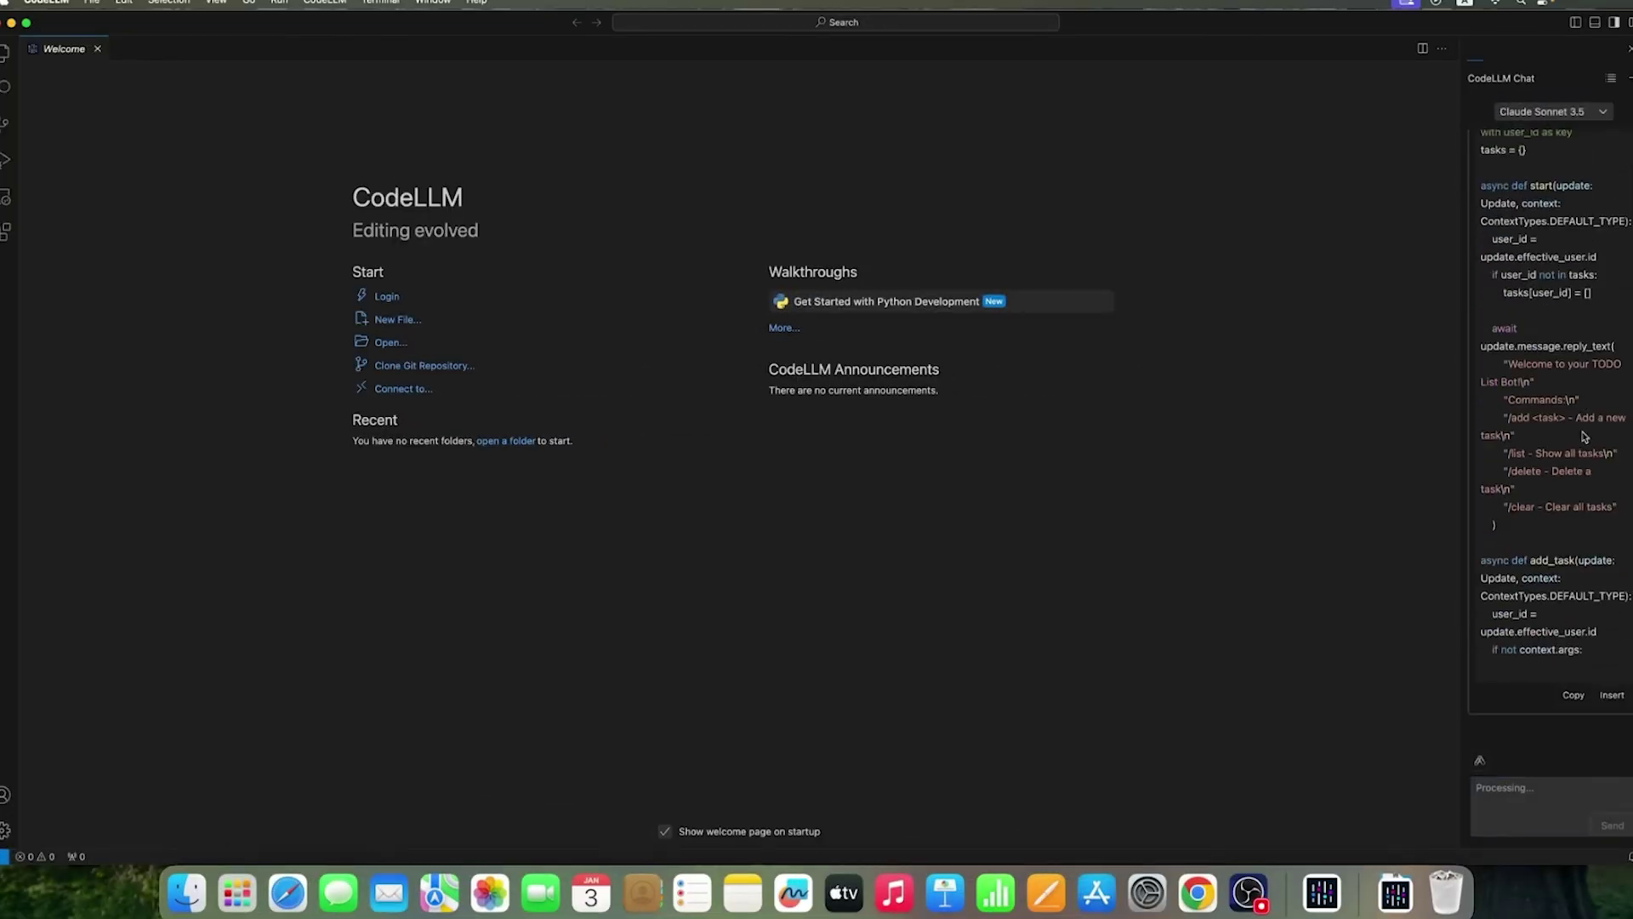
# Step: Widen the CodeLLM chat panel and attach the loan agreement .docx to the ChatLLM input box
pyautogui.moveTo(1458, 401); pyautogui.dragTo(1287, 401)
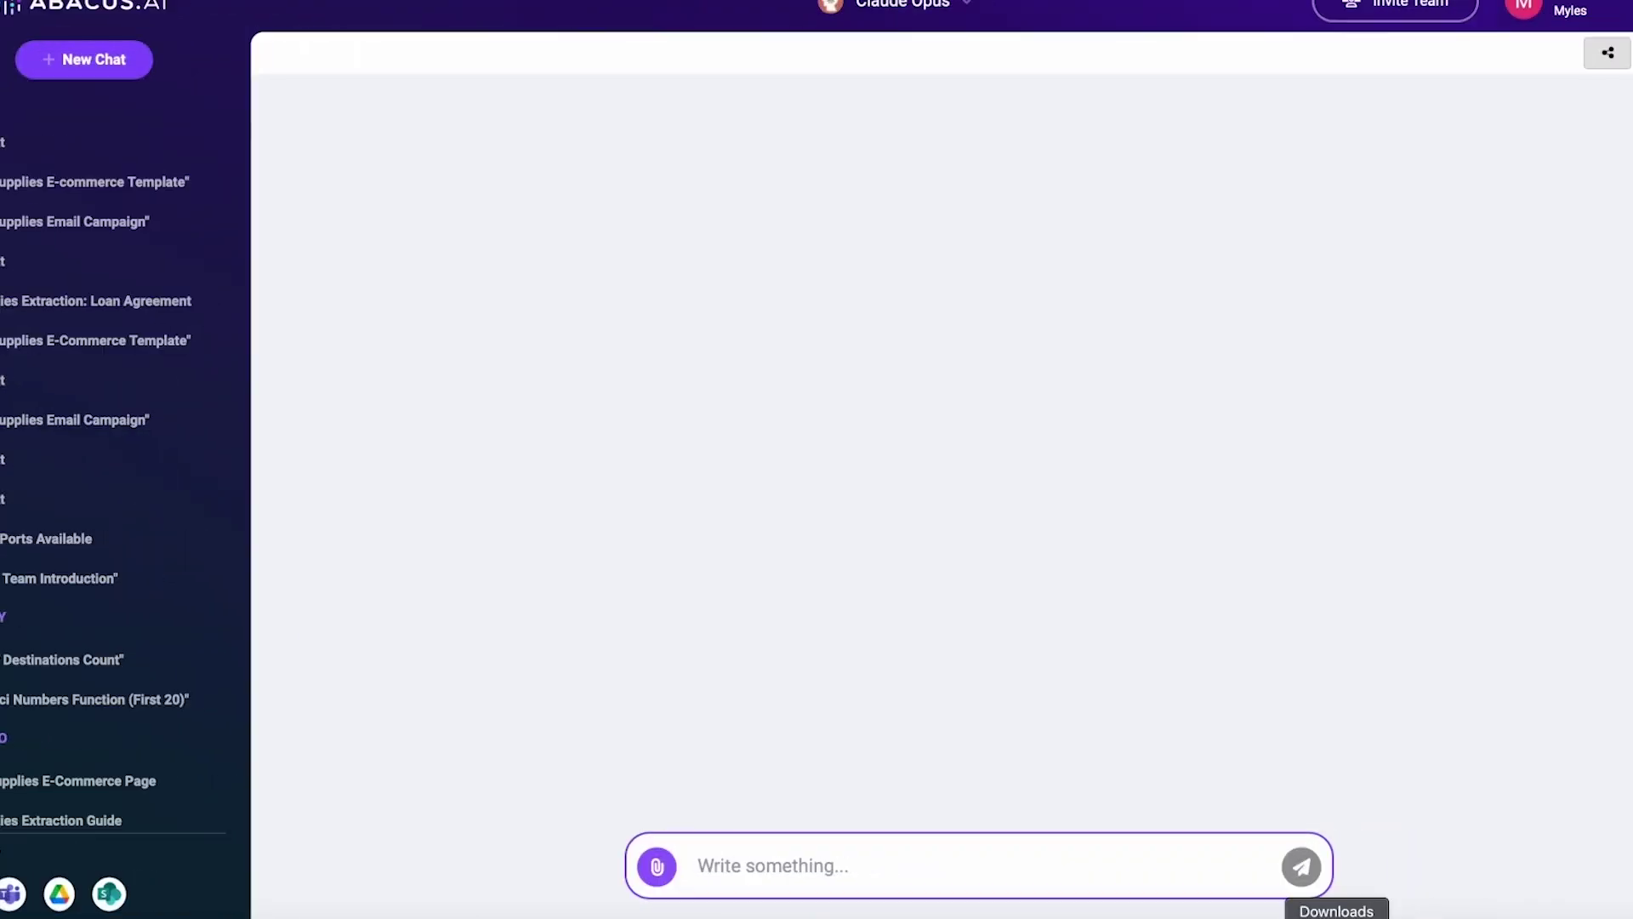
pyautogui.click(1337, 917)
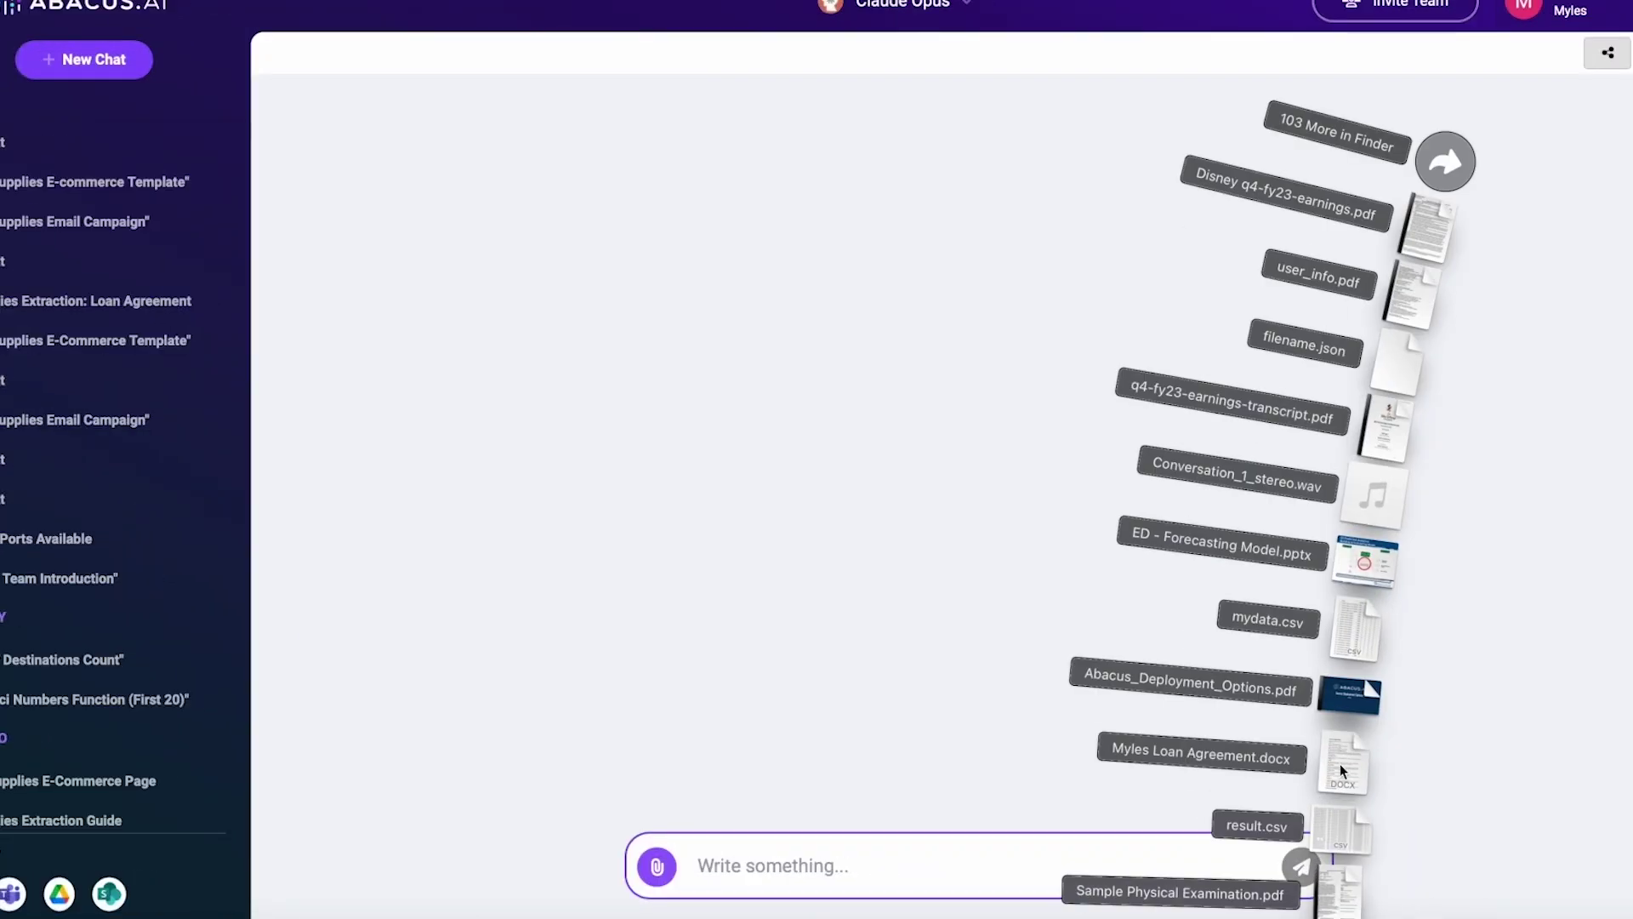
pyautogui.moveTo(1342, 770); pyautogui.dragTo(1027, 865)
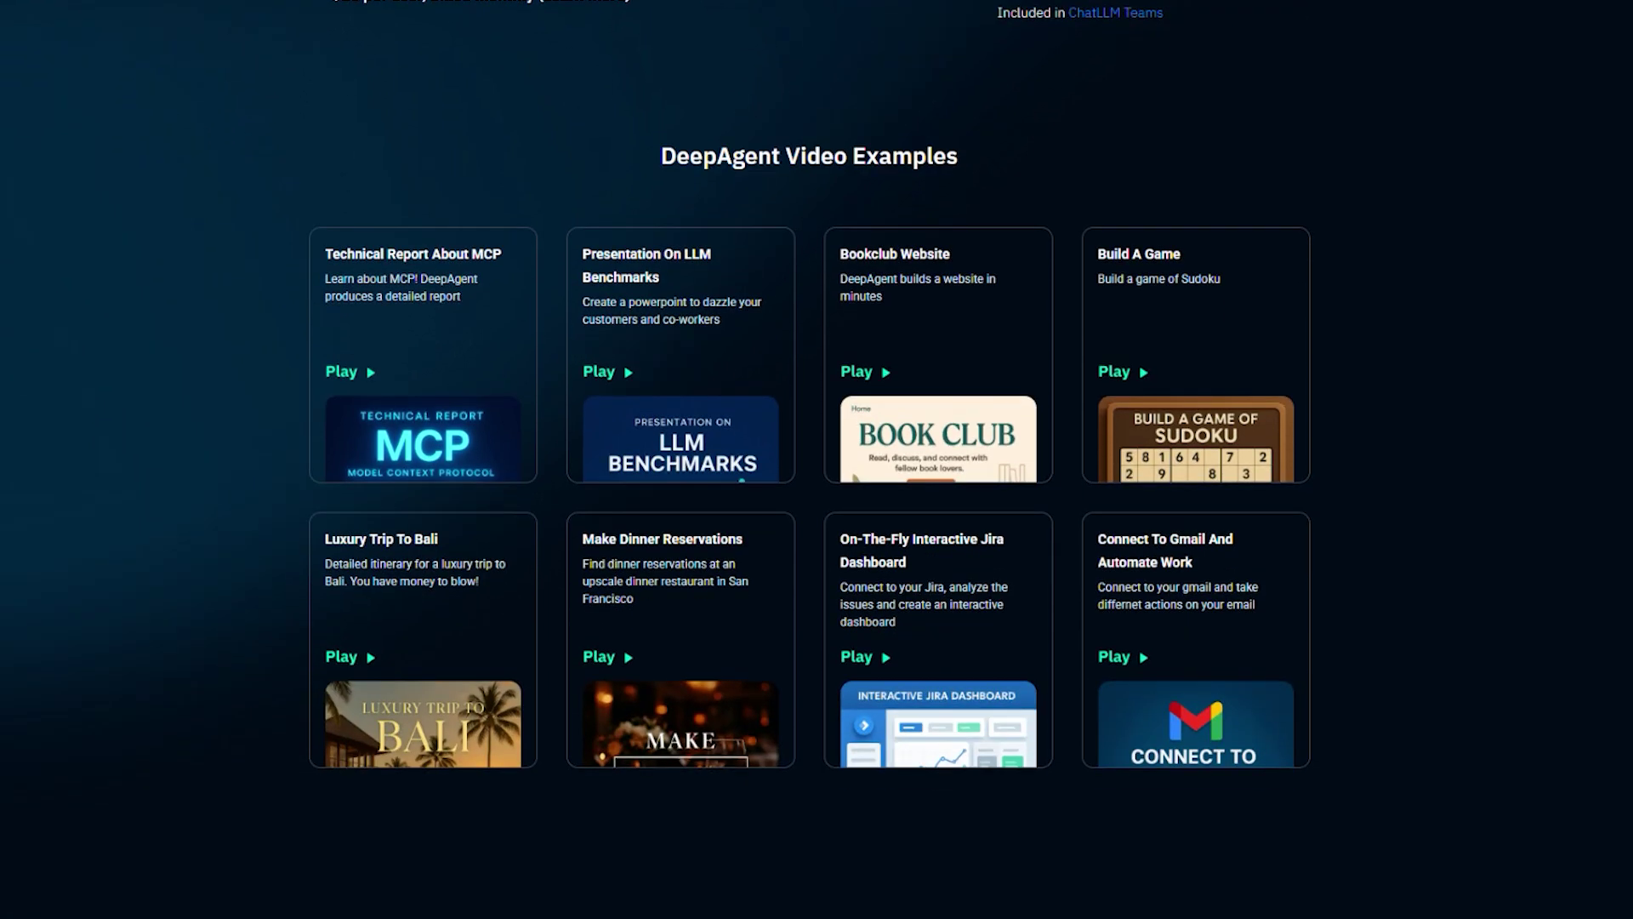
# Step: Scroll the DeepAgent landing page down past the video examples
pyautogui.scroll(-6, 817, 459)
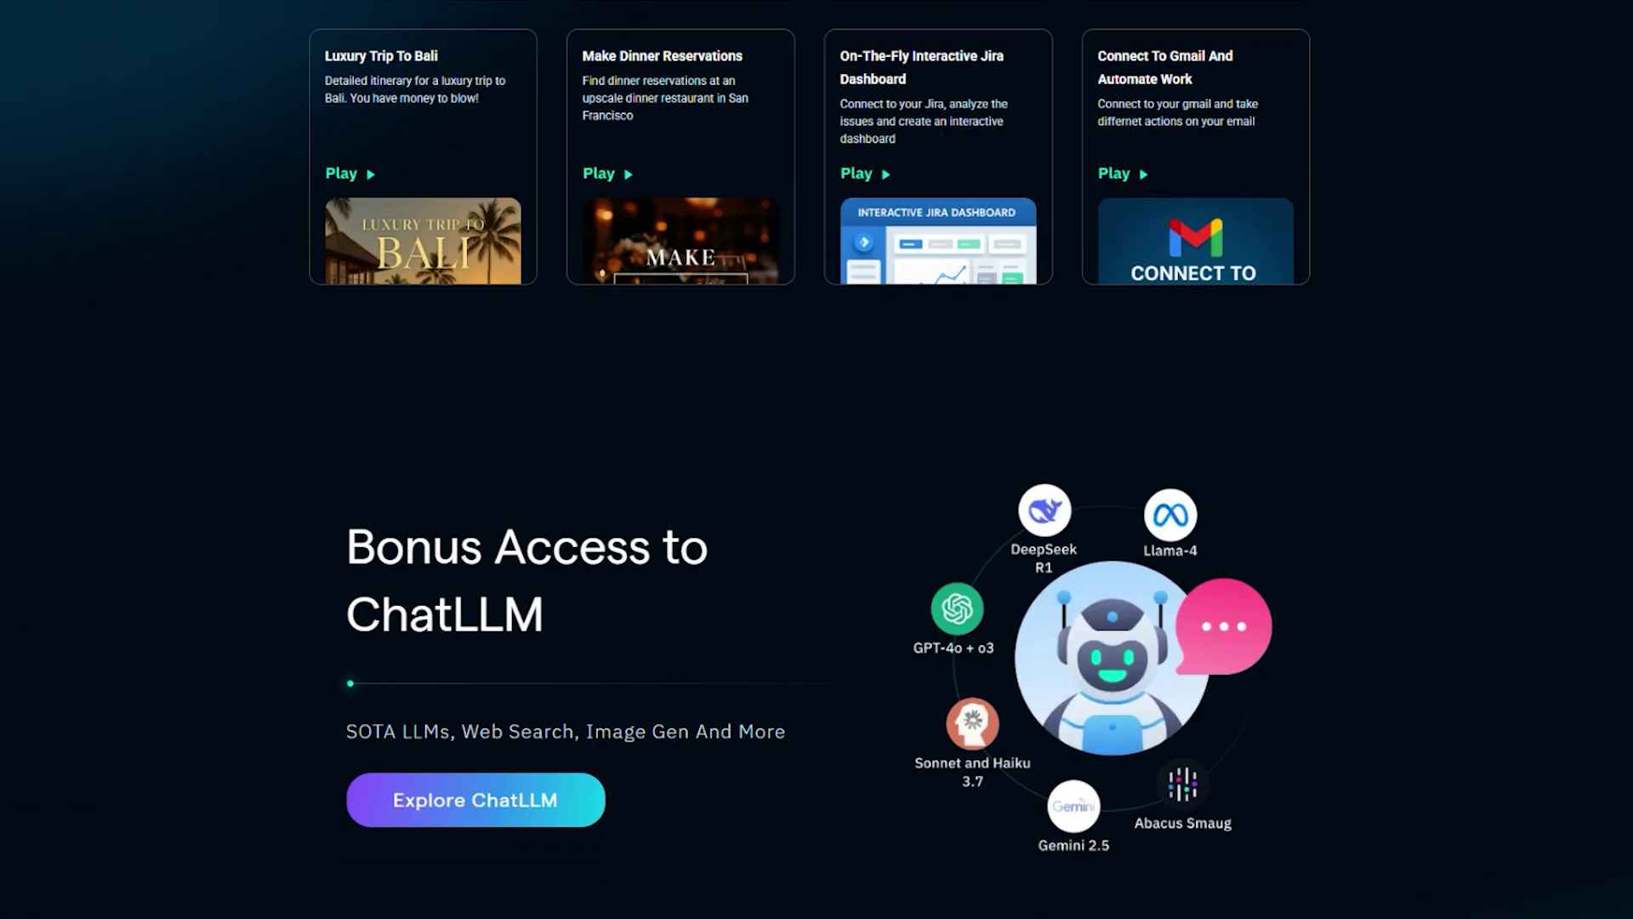
pyautogui.scroll(-1, 816, 459)
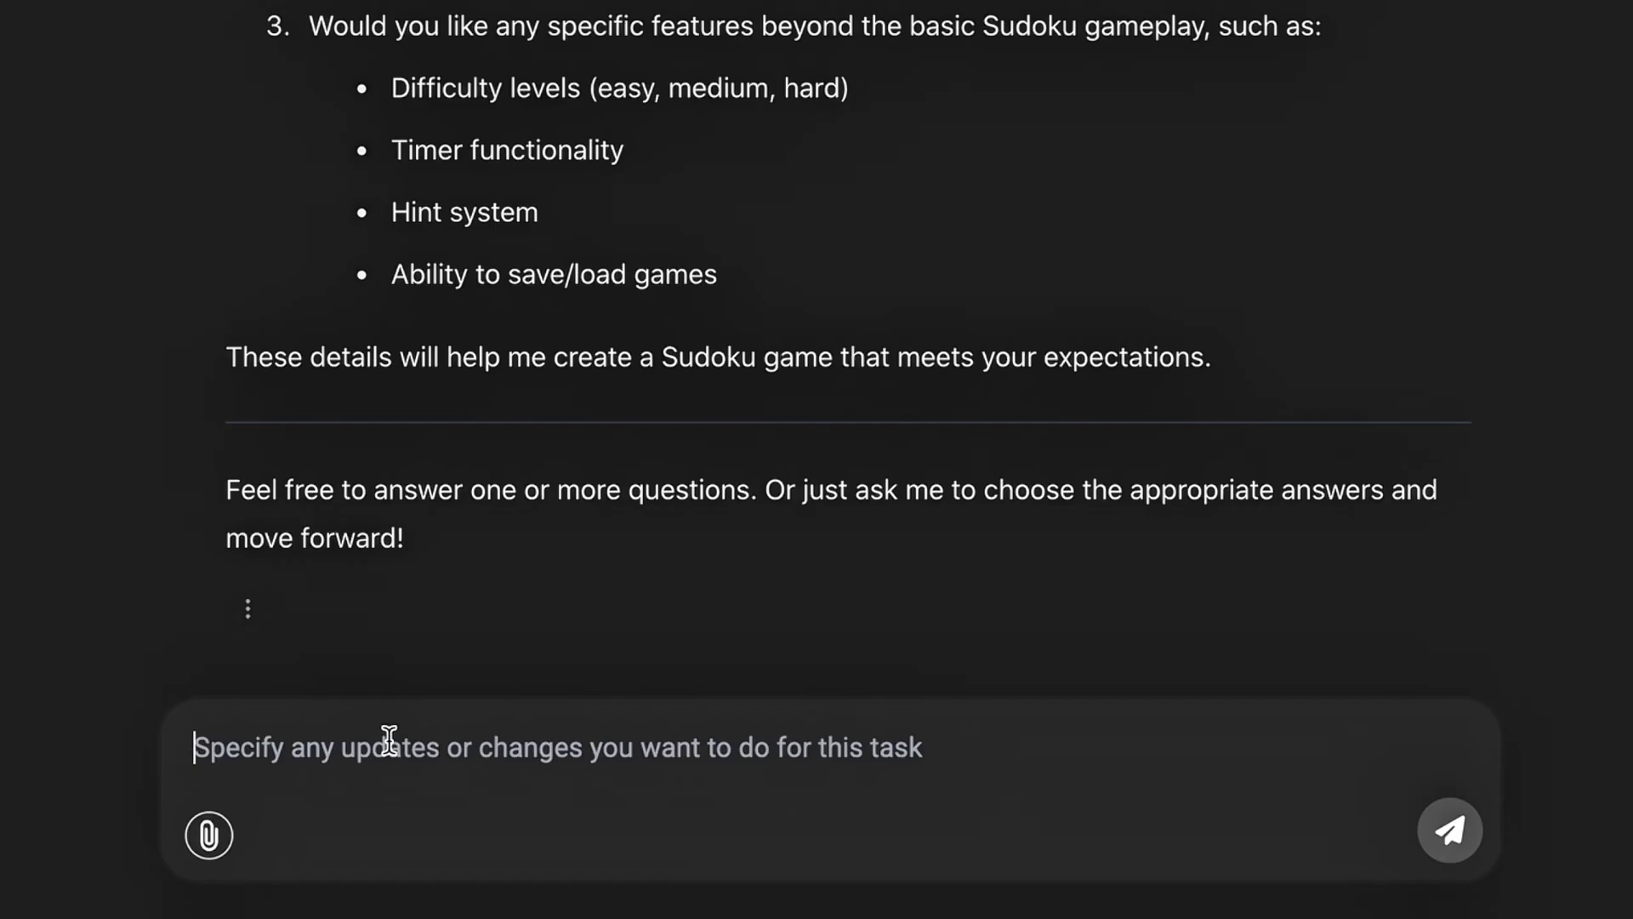
# Step: Send 'your call', then review the plan and the index.html/style.css/script.js Sudoku summary
pyautogui.press('Return')
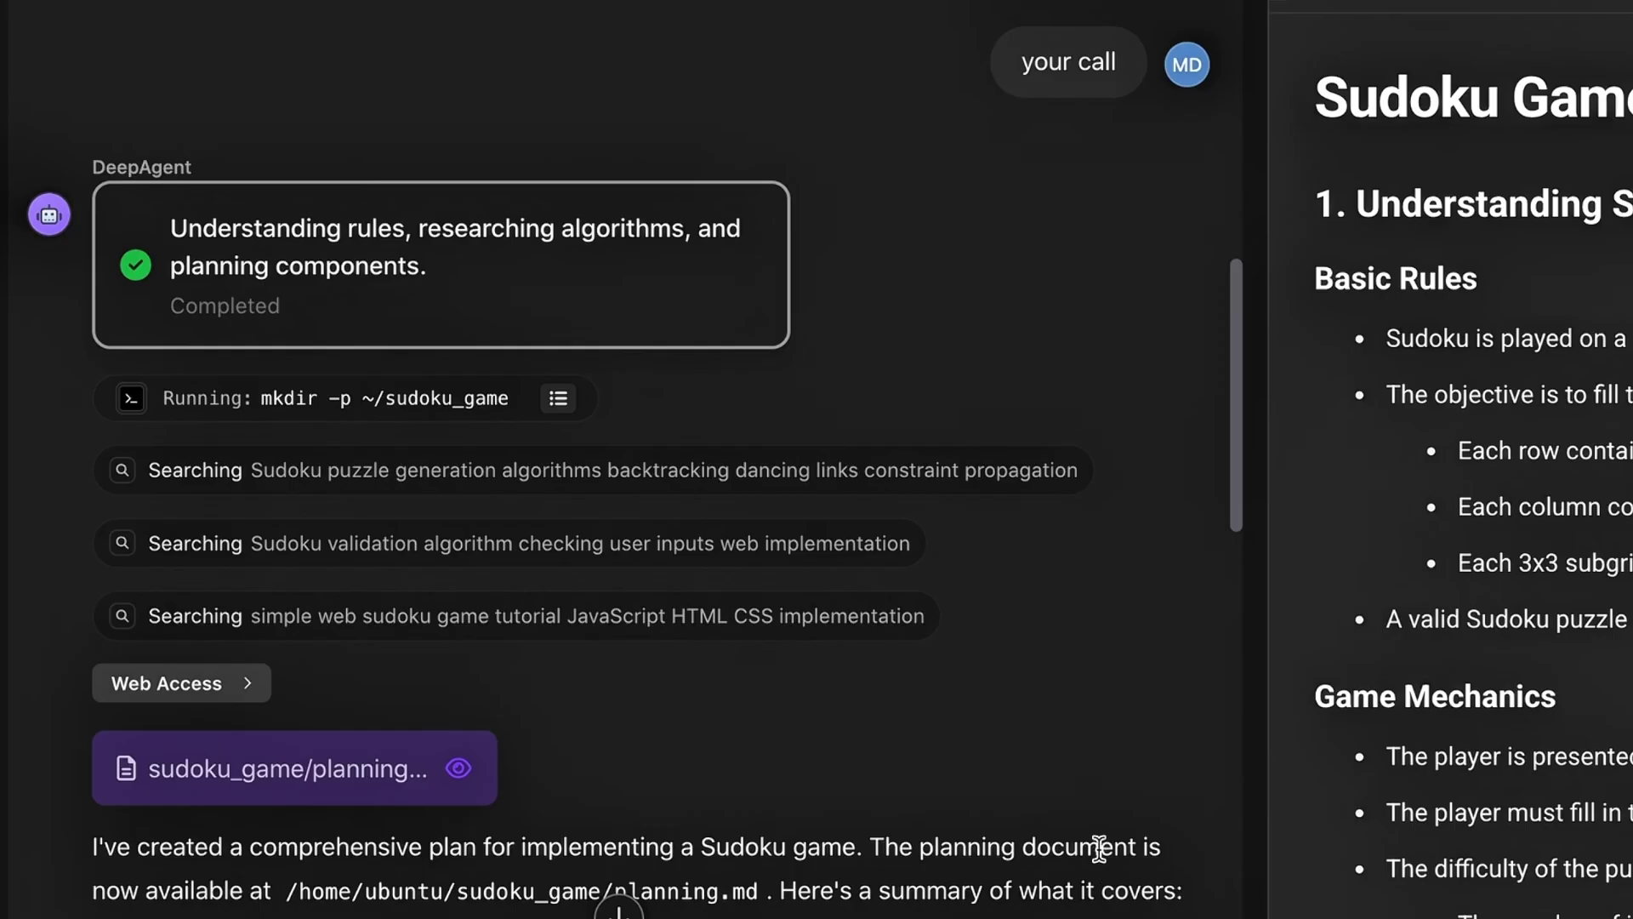
pyautogui.scroll(-10, 668, 504)
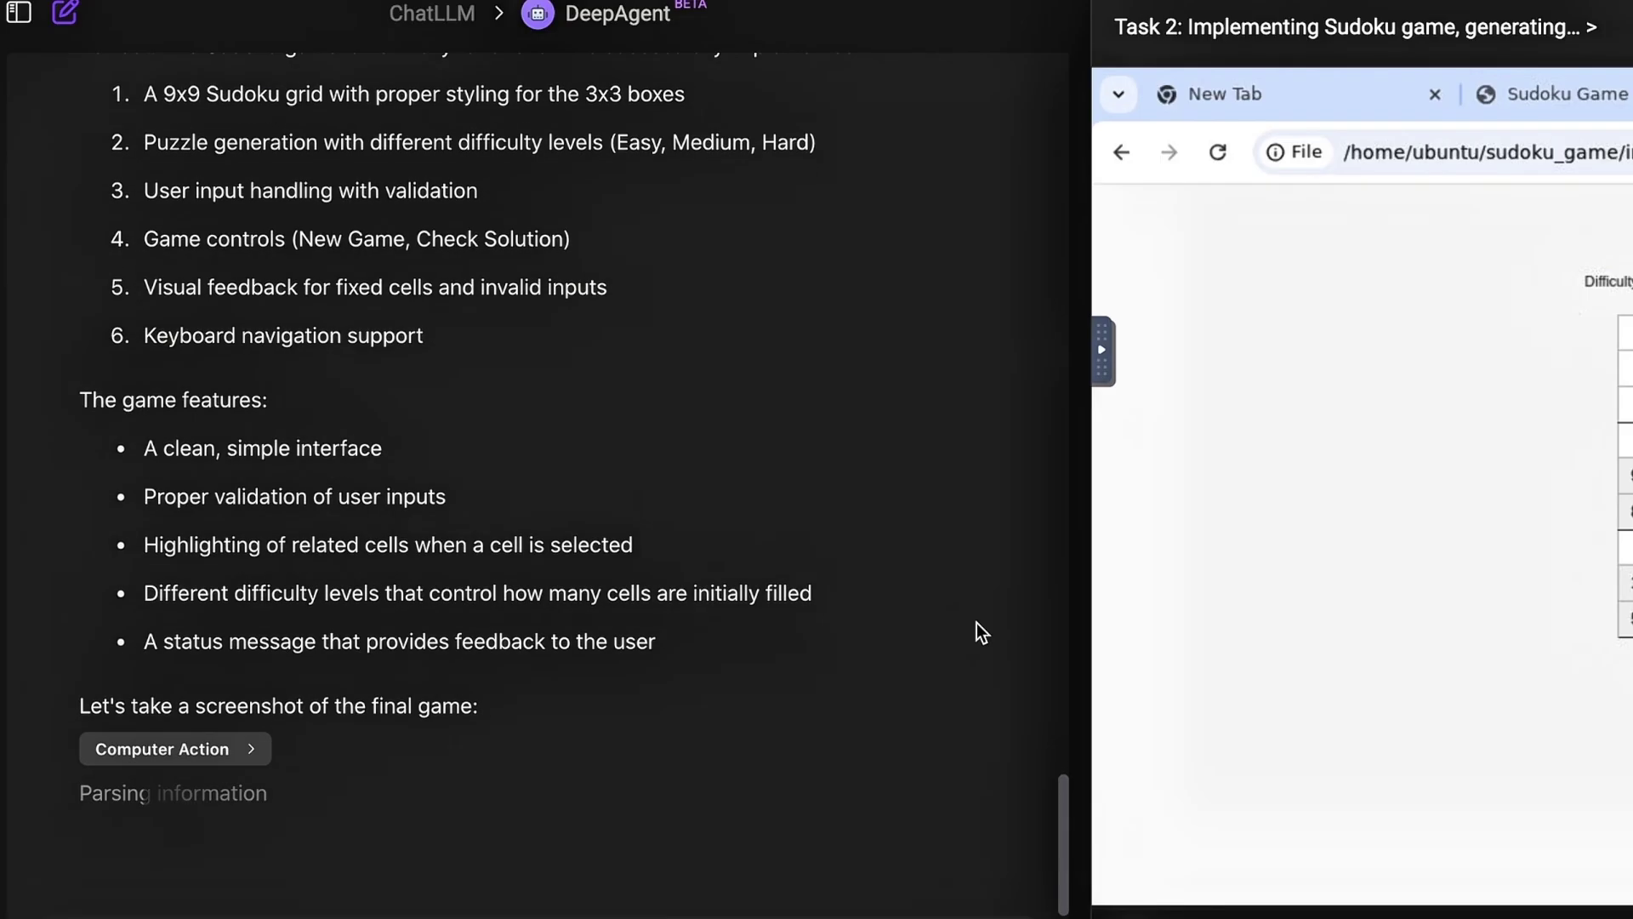
pyautogui.scroll(-20, 974, 589)
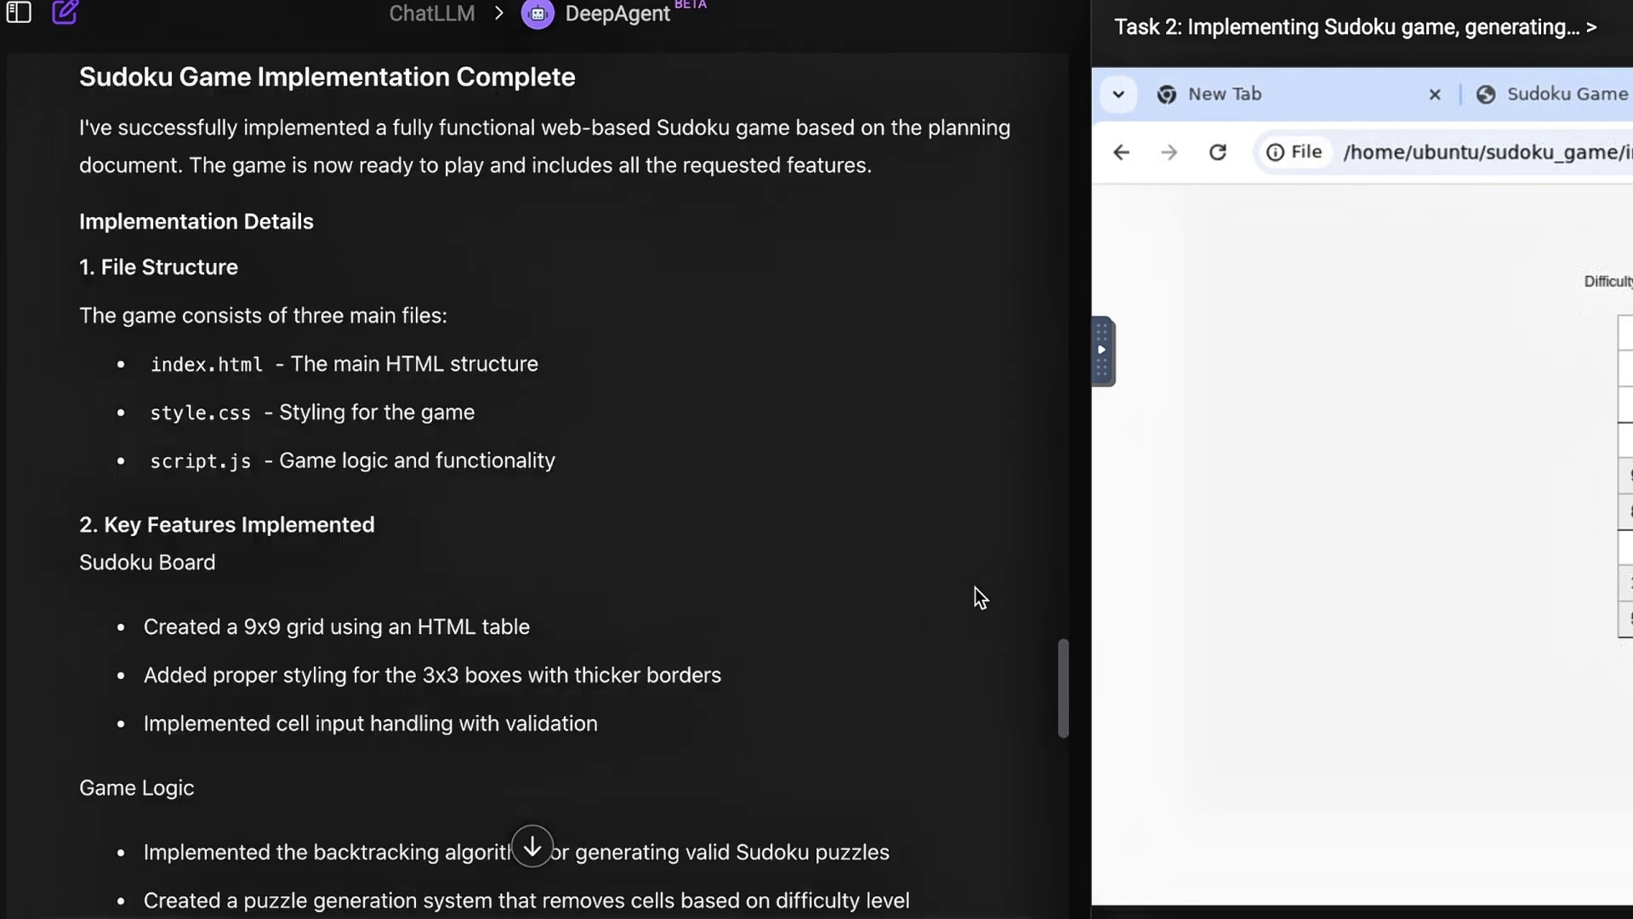
pyautogui.scroll(-4, 975, 588)
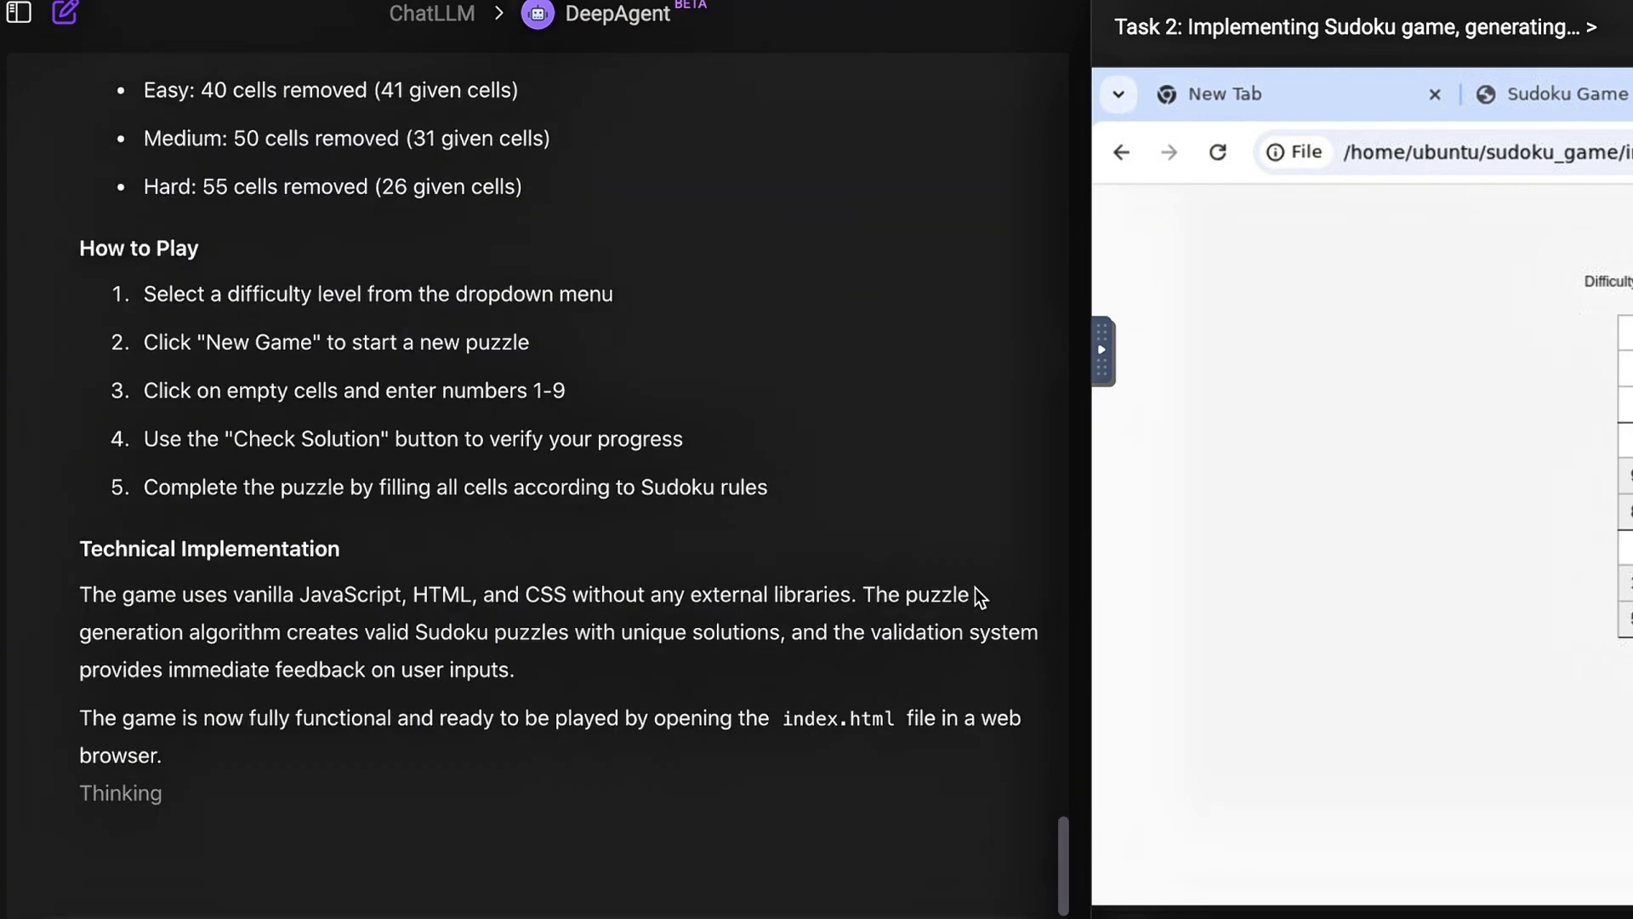
pyautogui.scroll(-5, 927, 496)
pyautogui.scroll(-10, 927, 497)
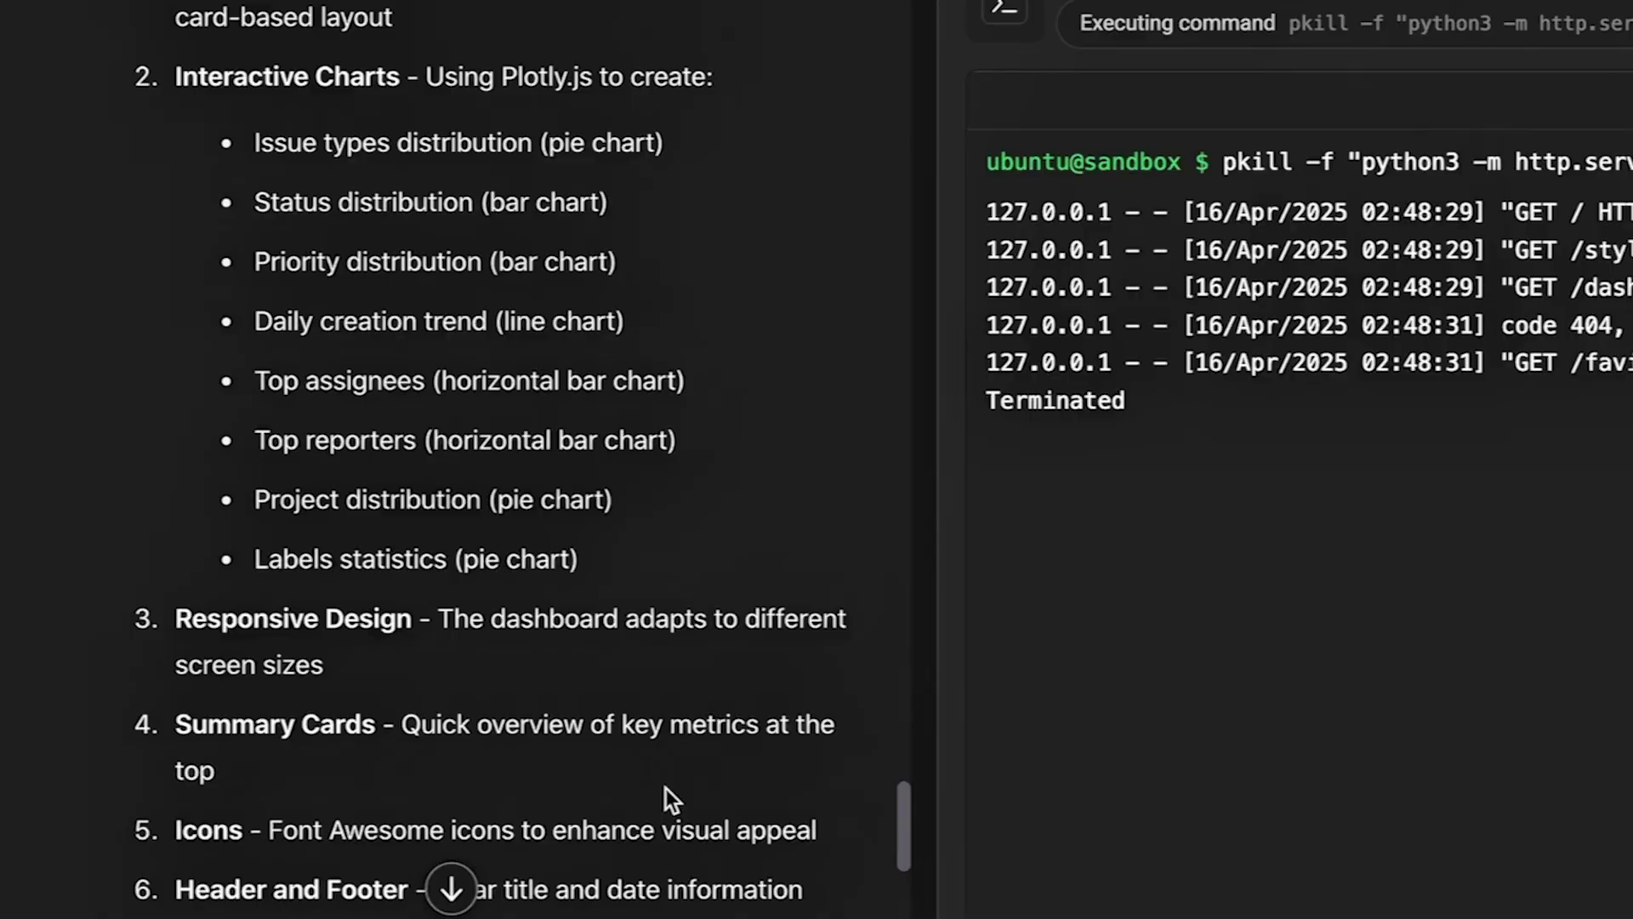
# Step: Open and scroll through the live preview of the Jira dashboard of last week's issues
pyautogui.scroll(-10, 660, 788)
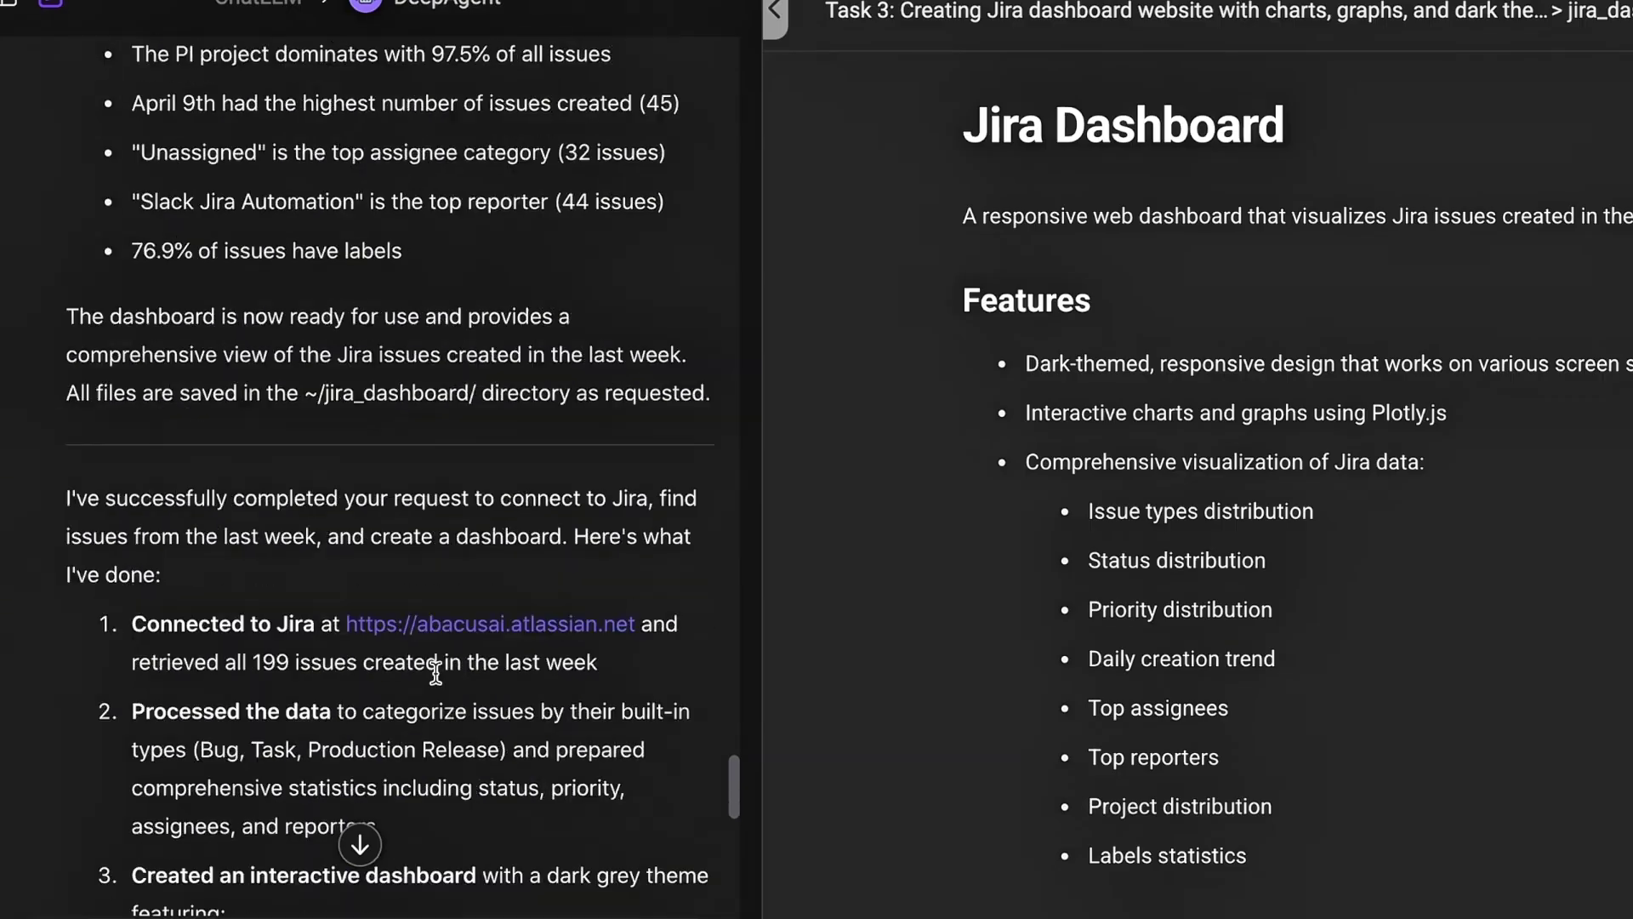
pyautogui.scroll(-5, 431, 668)
pyautogui.scroll(-5, 255, 472)
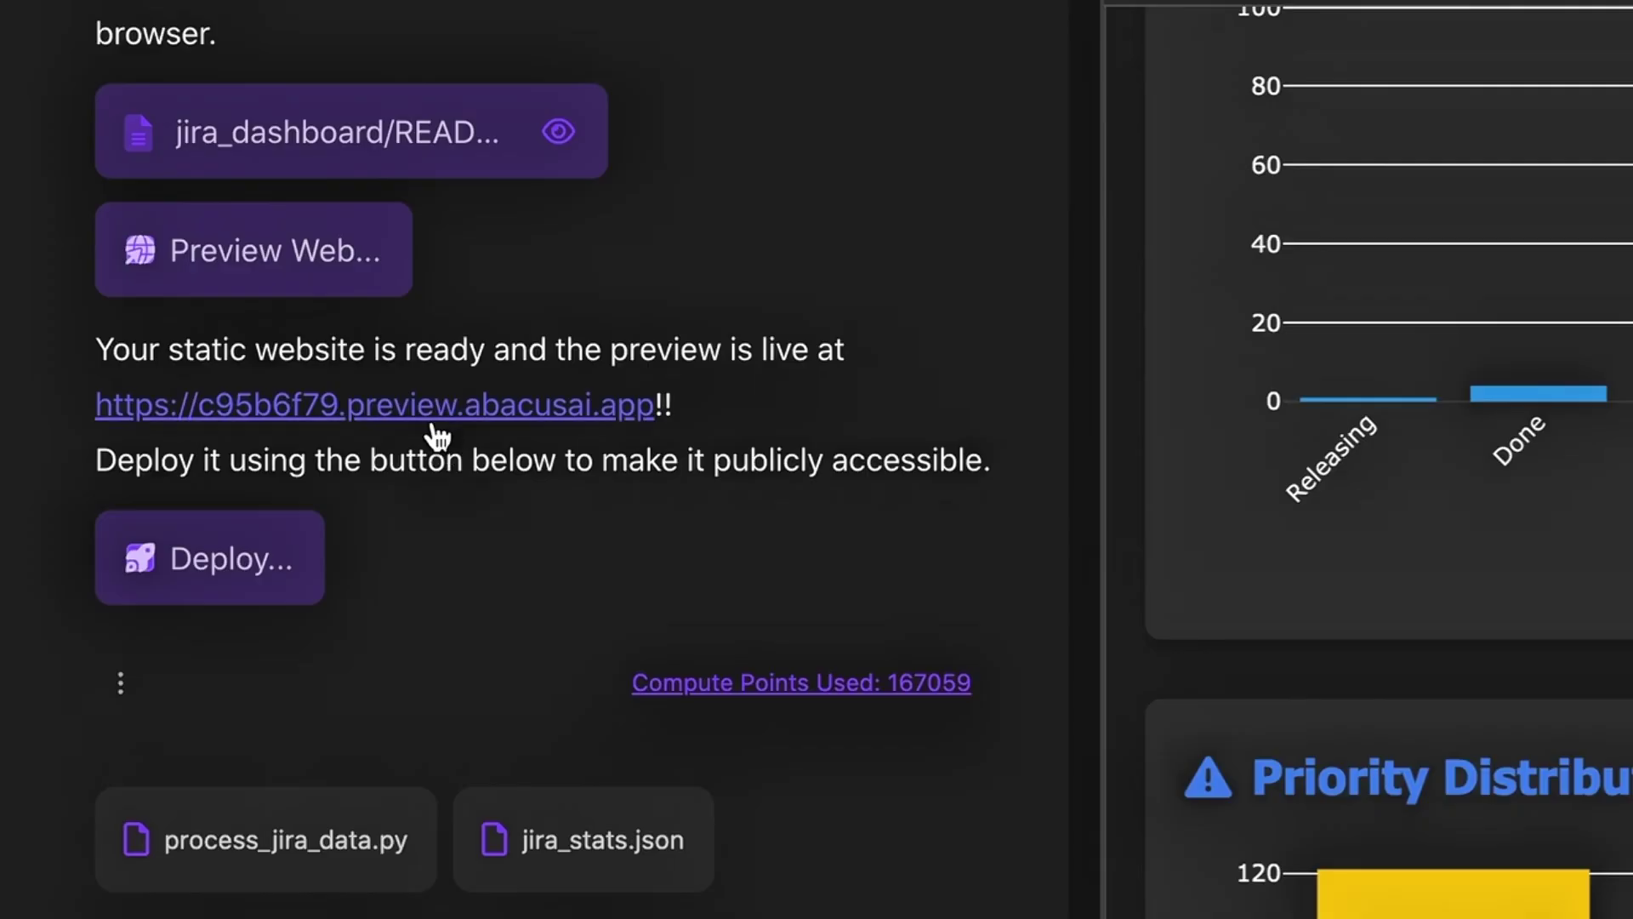
pyautogui.click(438, 405)
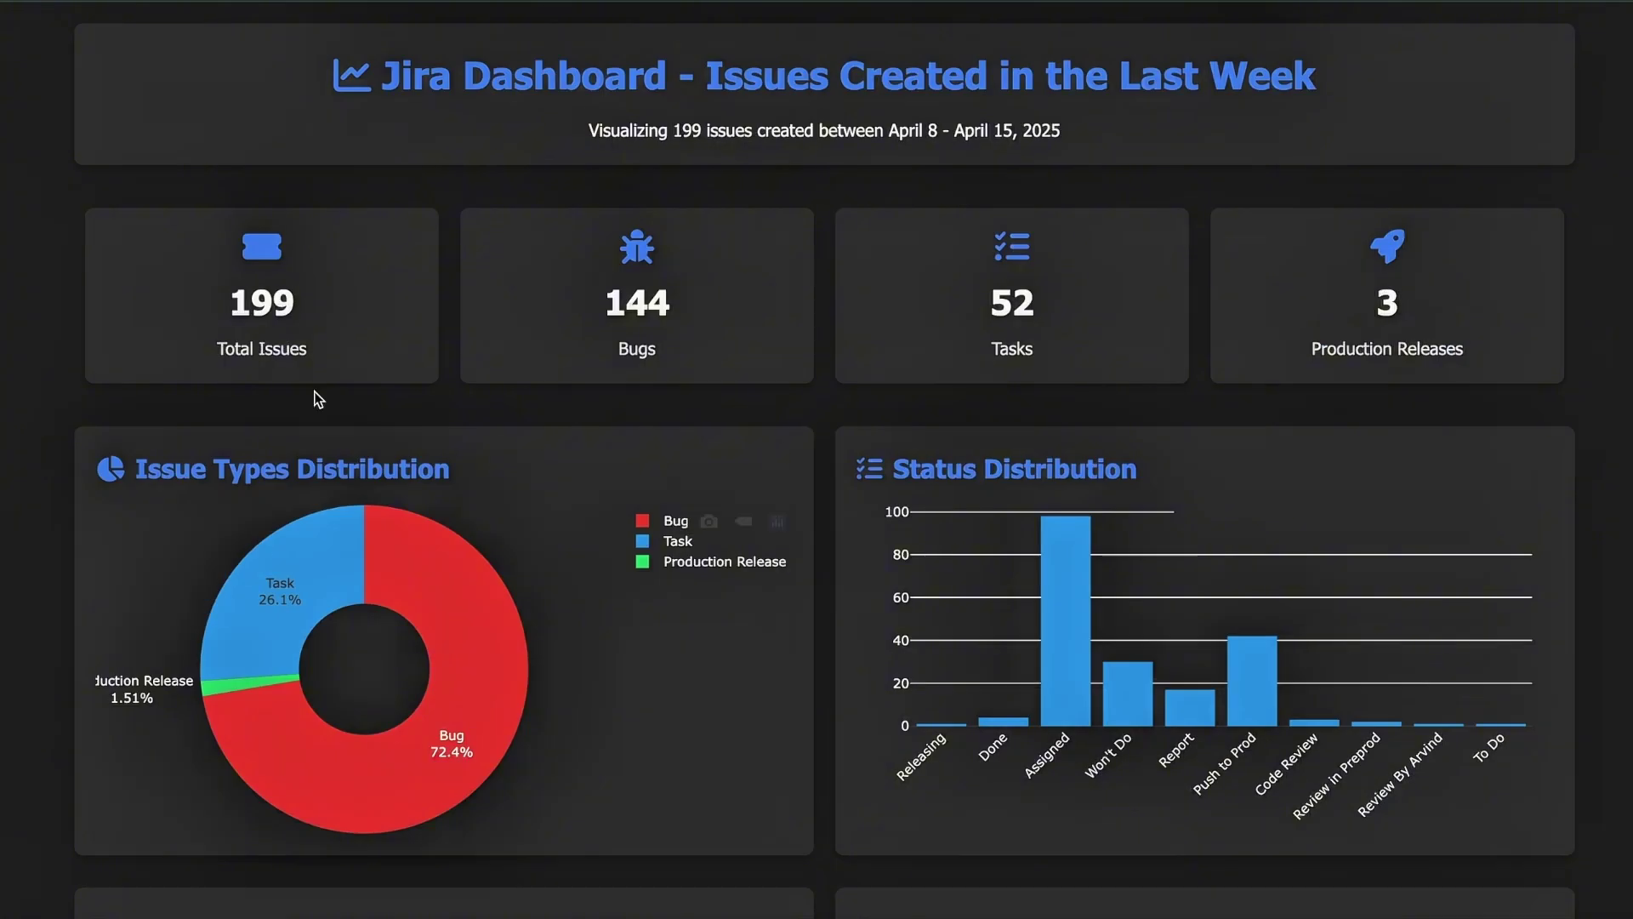
pyautogui.scroll(-2, 64, 317)
pyautogui.scroll(-6, 64, 325)
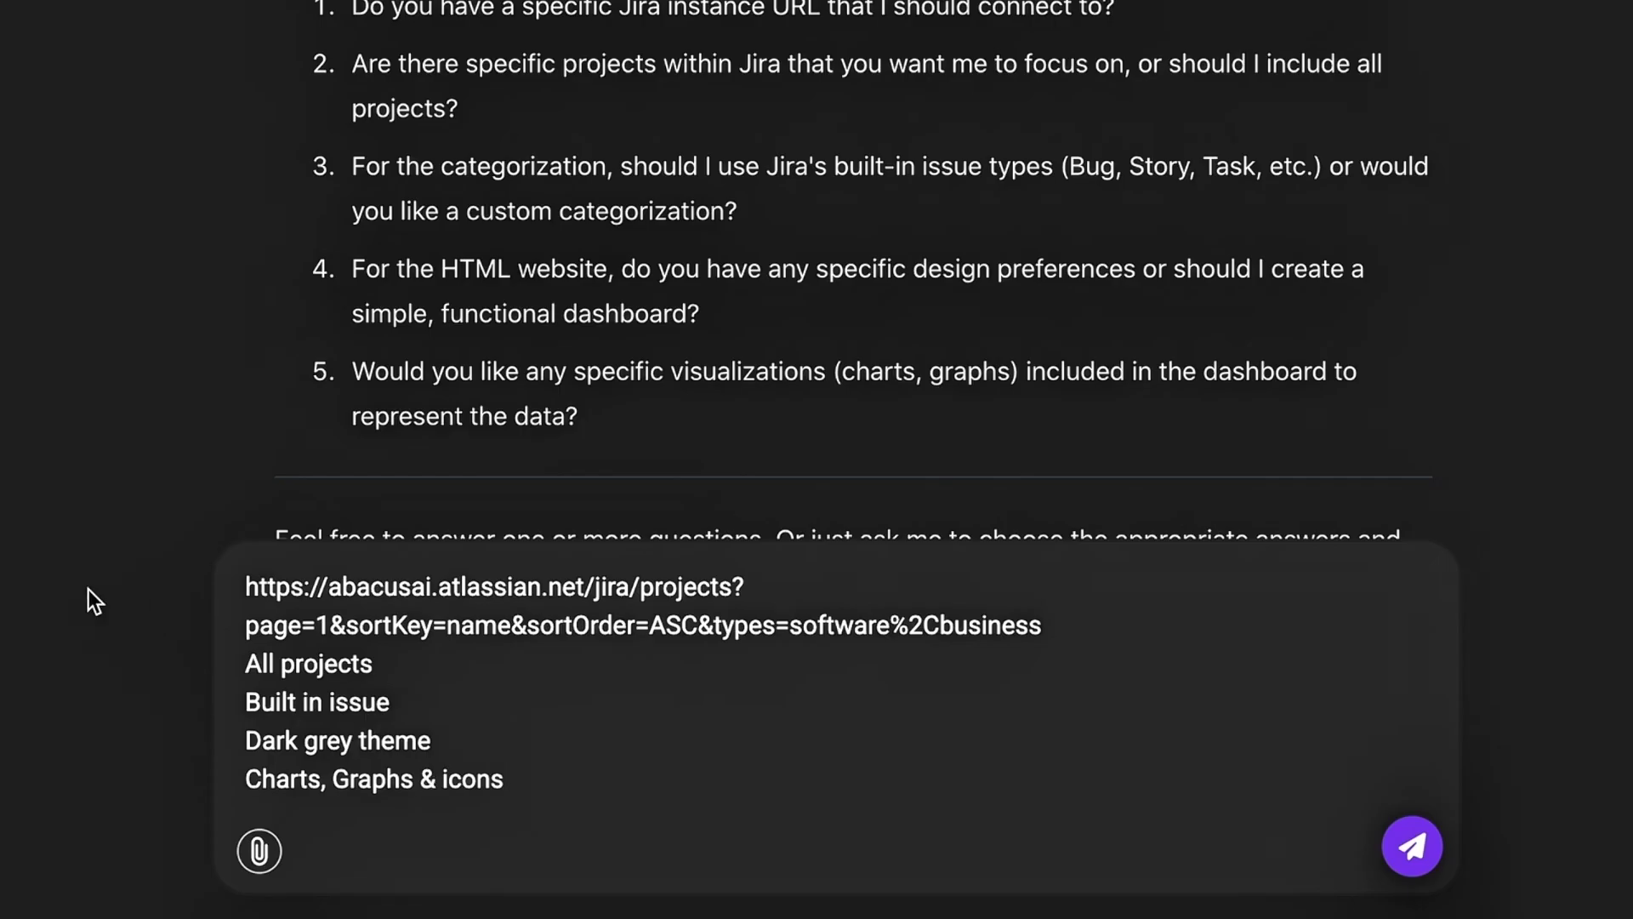
# Step: Send the answers about Jira projects and dashboard style, then submit the LLM website request
pyautogui.press('Return')
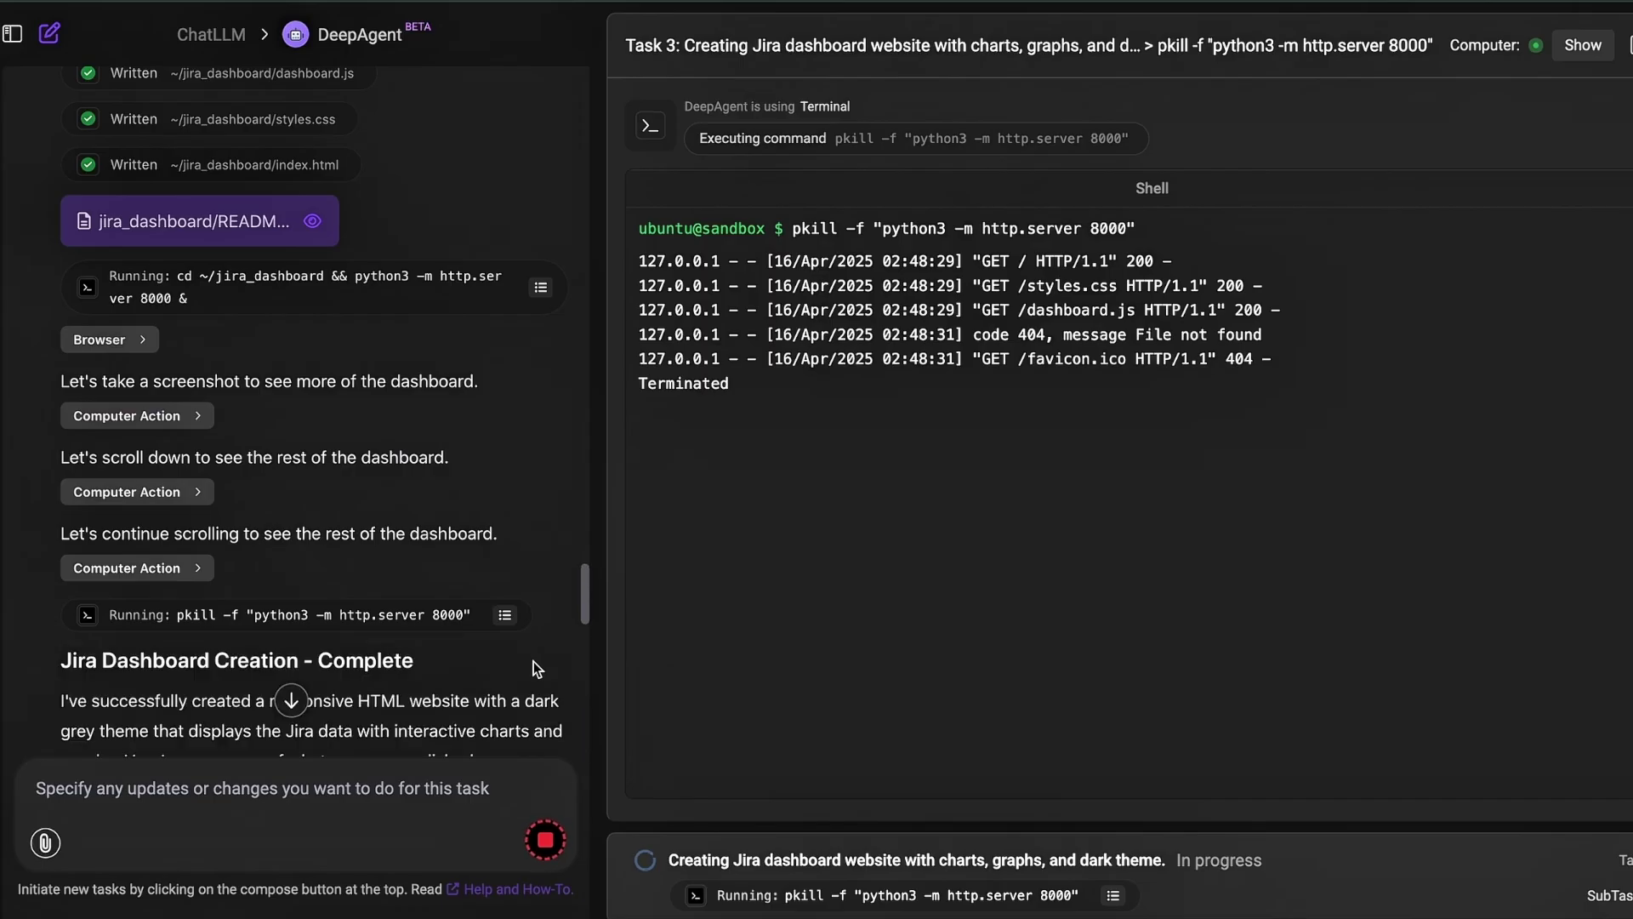
pyautogui.scroll(-15, 443, 680)
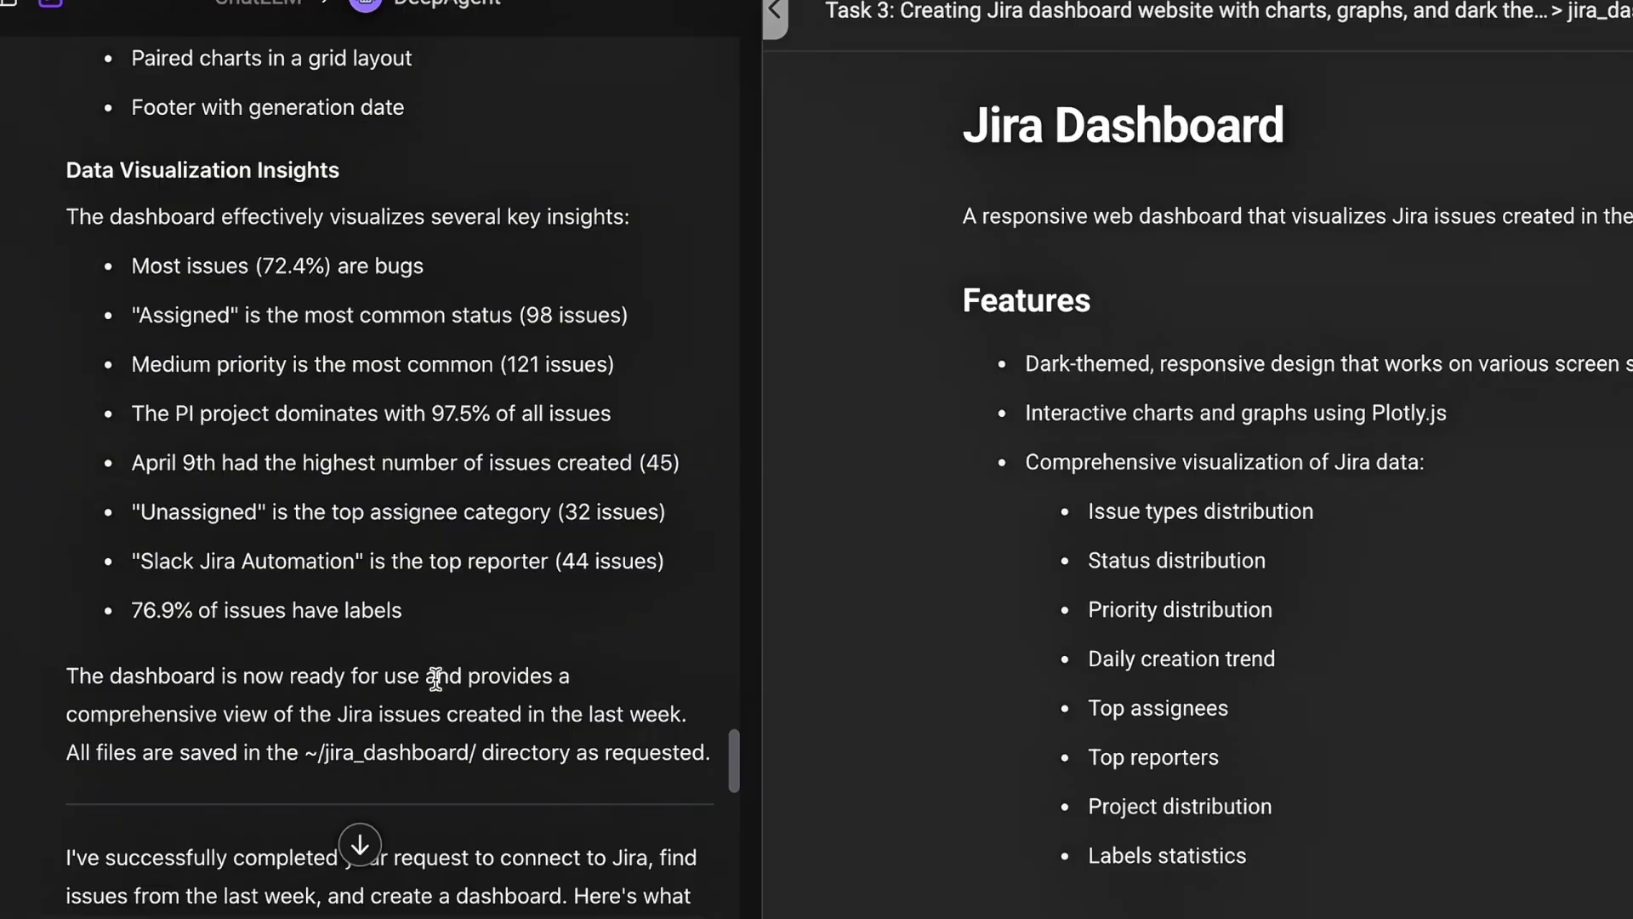
pyautogui.scroll(-10, 435, 678)
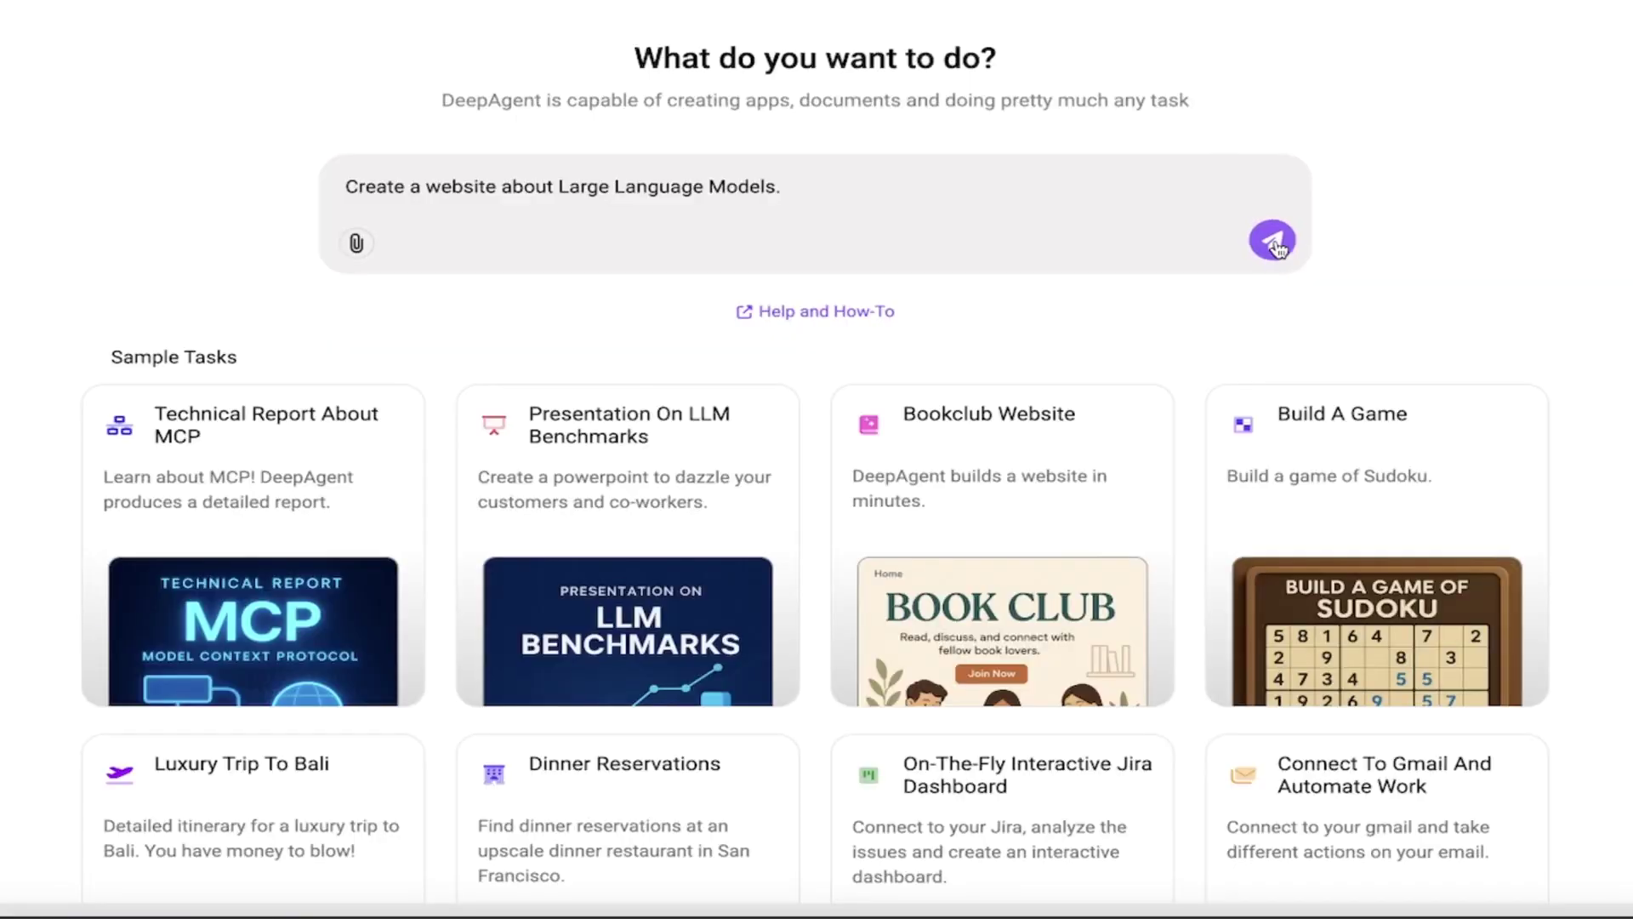
pyautogui.click(1273, 242)
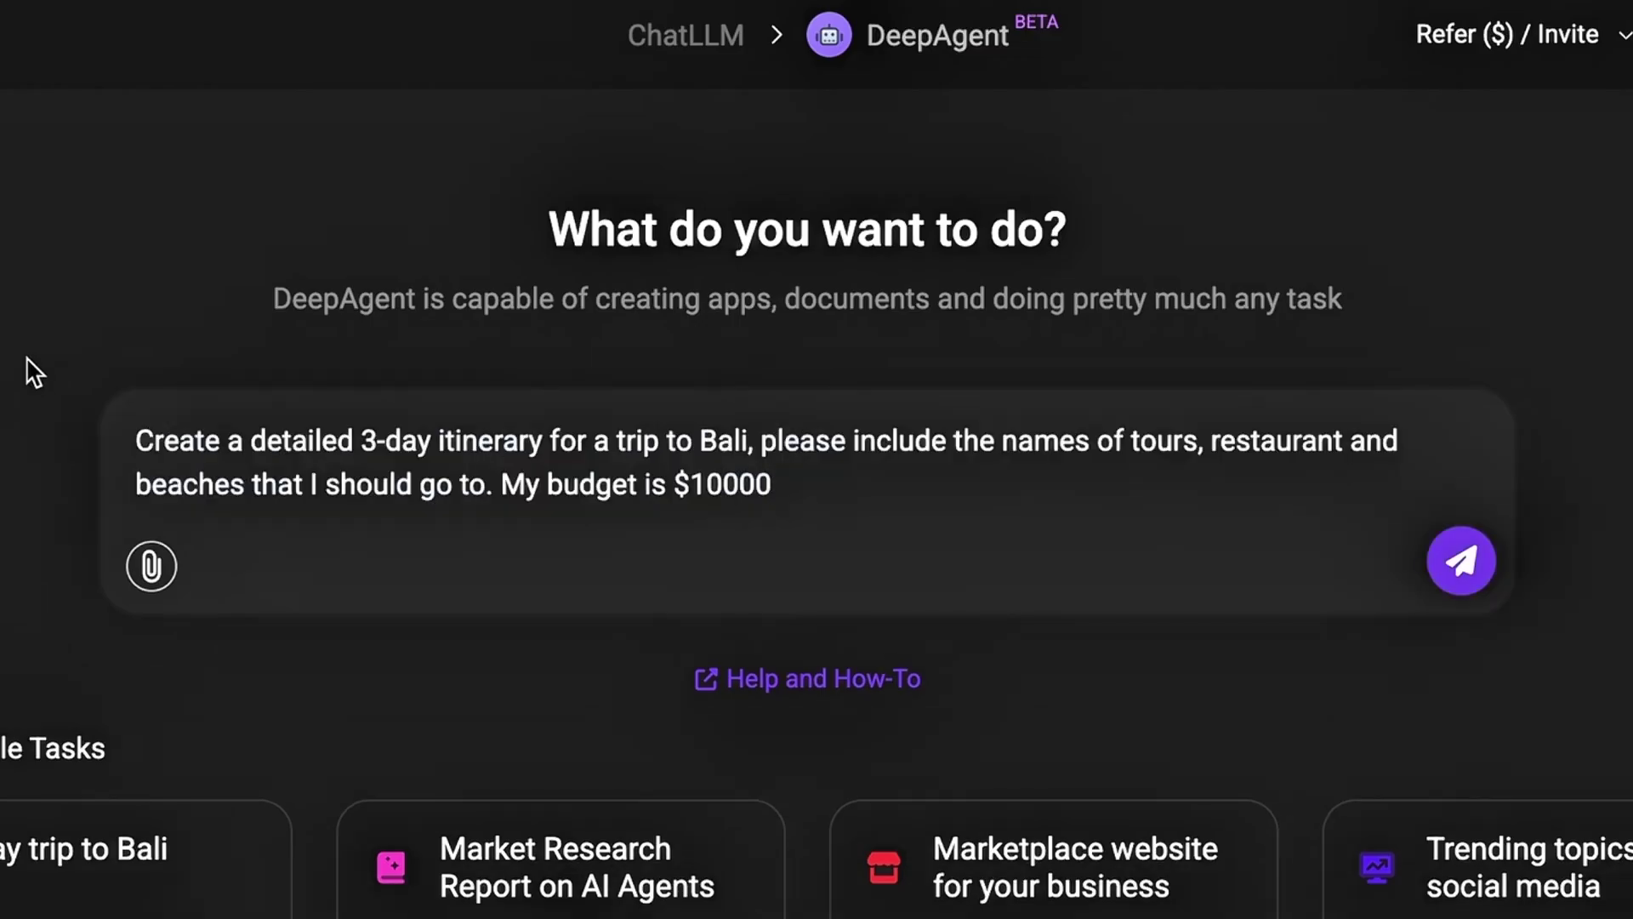
# Step: Send the 3-day $10,000 Bali itinerary request and begin answering with 'Solo'
pyautogui.press('Return')
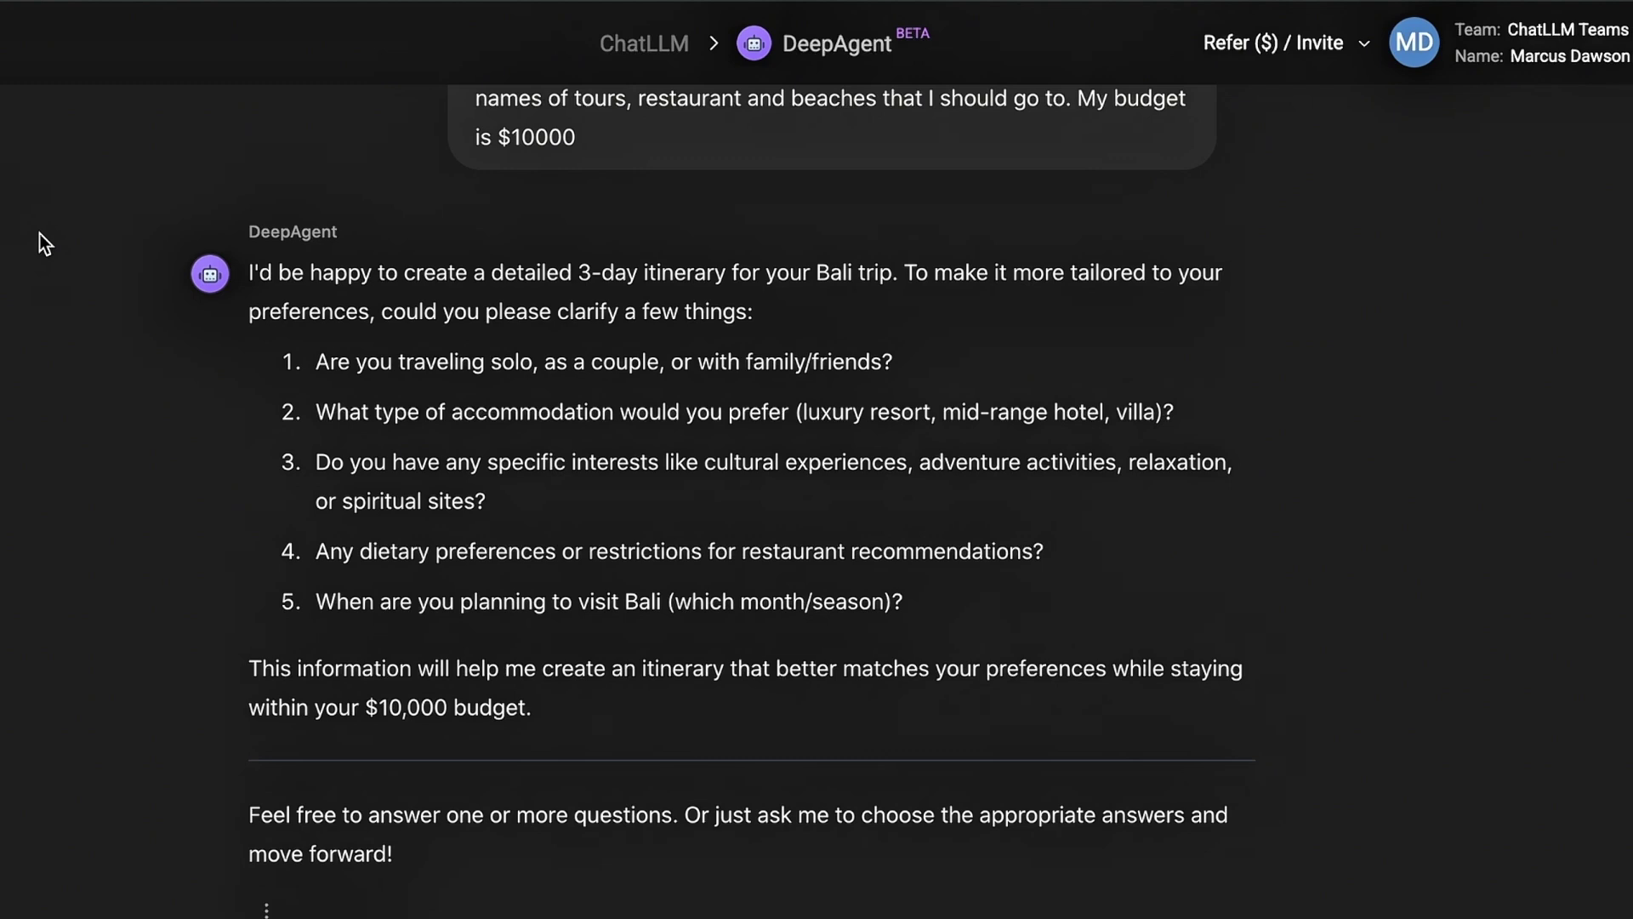
pyautogui.write('Solo')
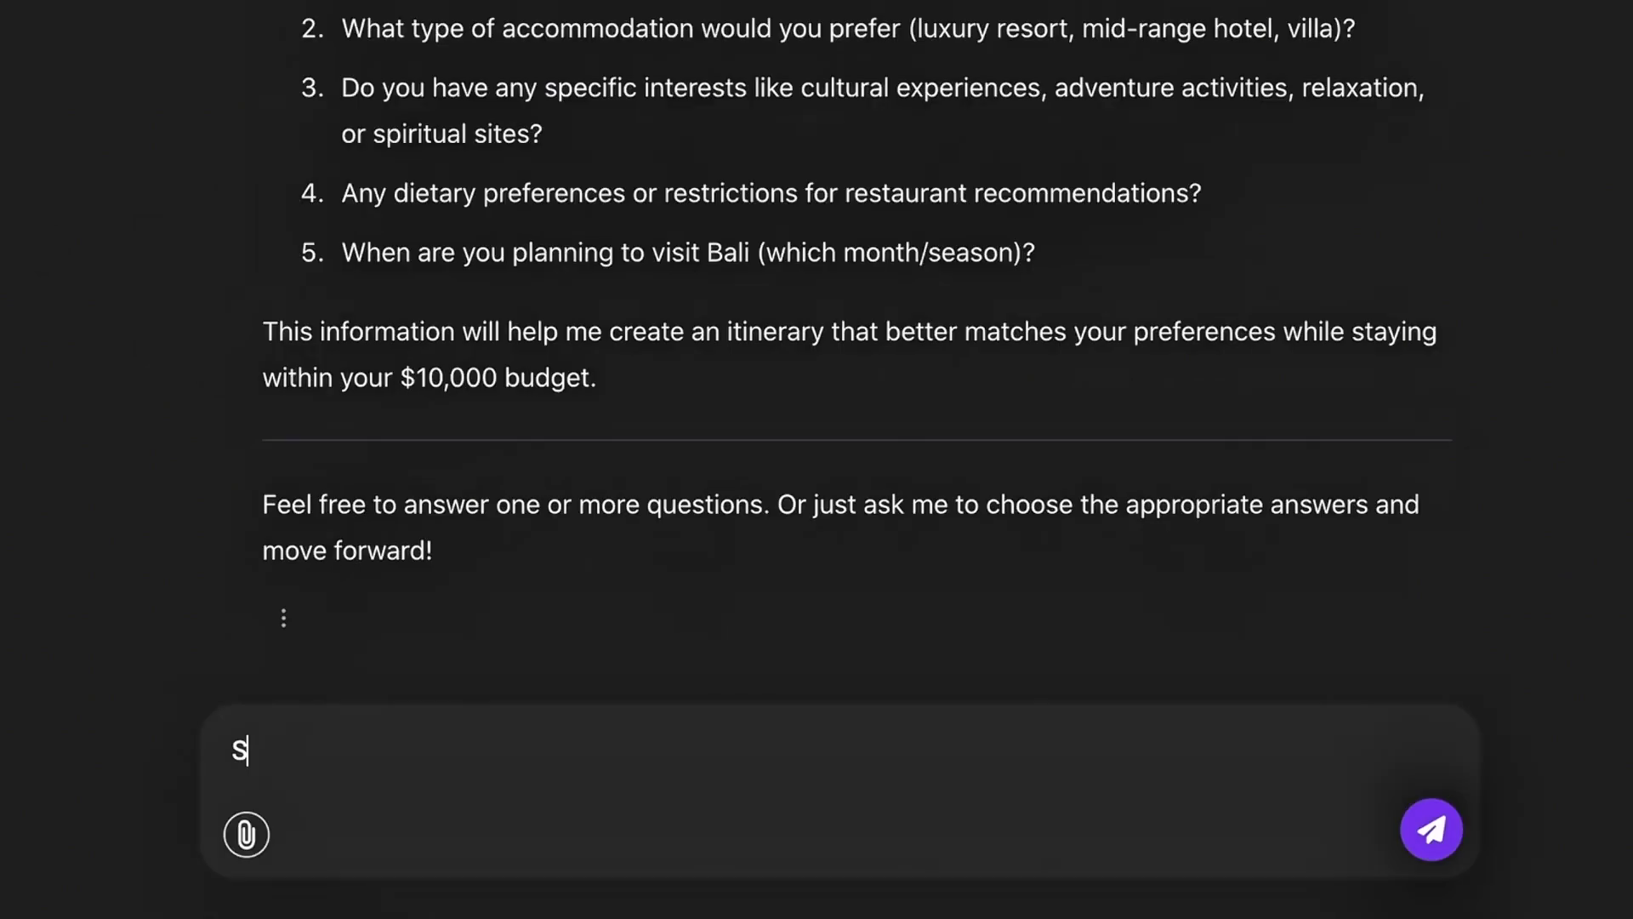
pyautogui.hotkey('shift', 'Return')
# Step: Send the remaining Bali preferences (mid-range, adventure/relaxation, no dietary limits, next month) and review the itinerary
pyautogui.write('Mi')
pyautogui.write('tion')
pyautogui.hotkey('shift', 'Return')
pyautogui.write('No')
pyautogui.hotkey('shift', 'Return')
pyautogui.write('Next month')
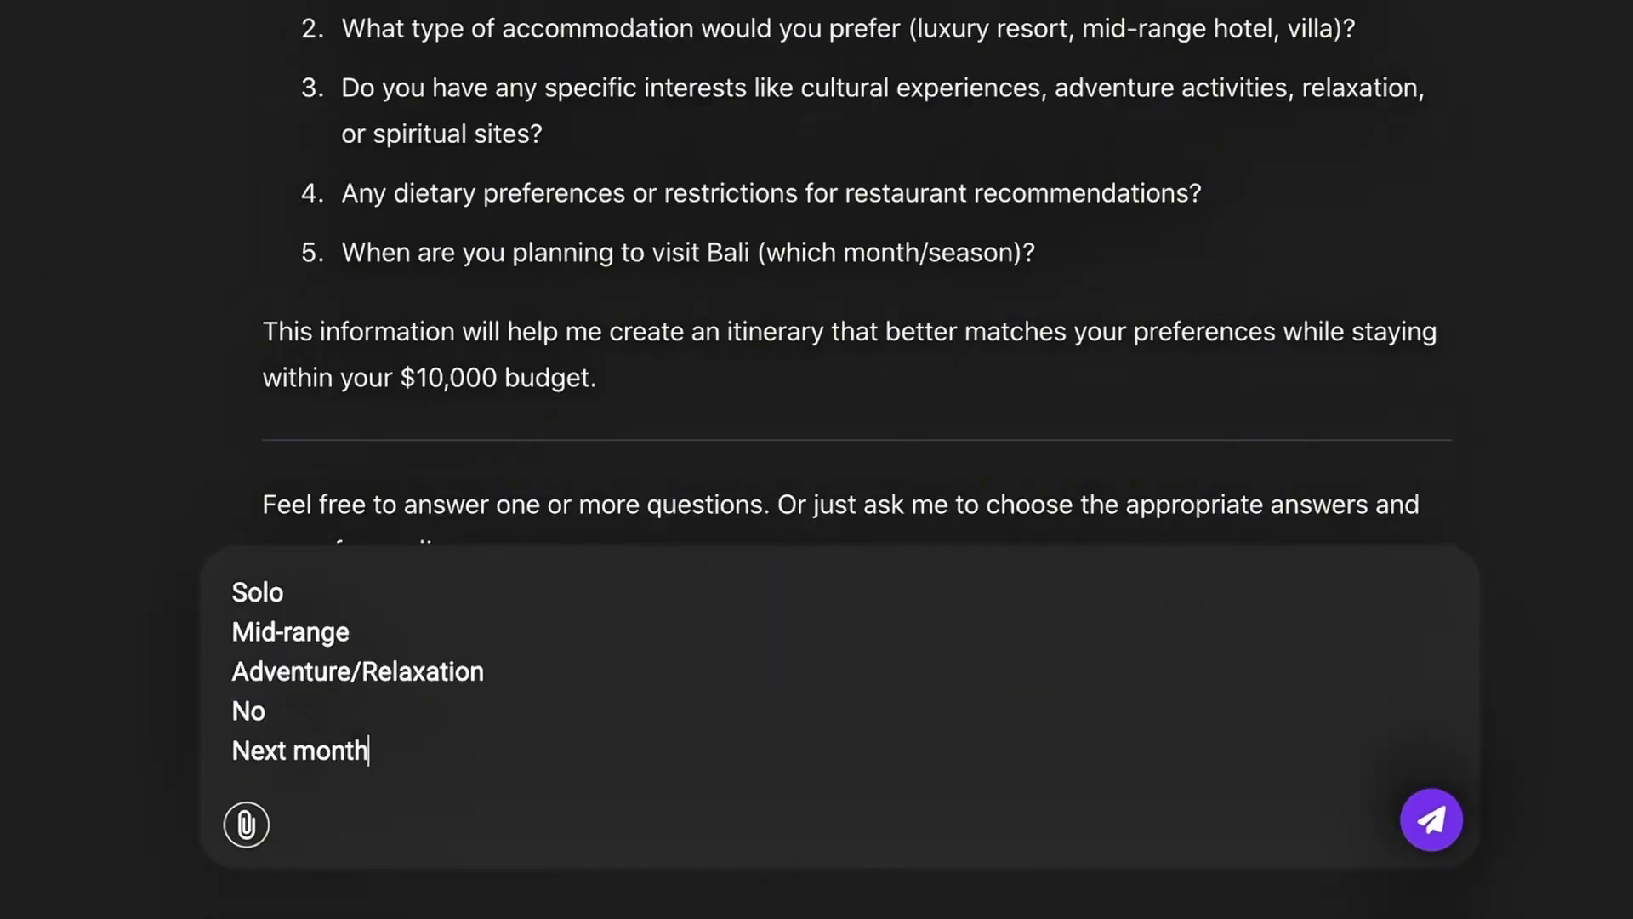
pyautogui.press('Return')
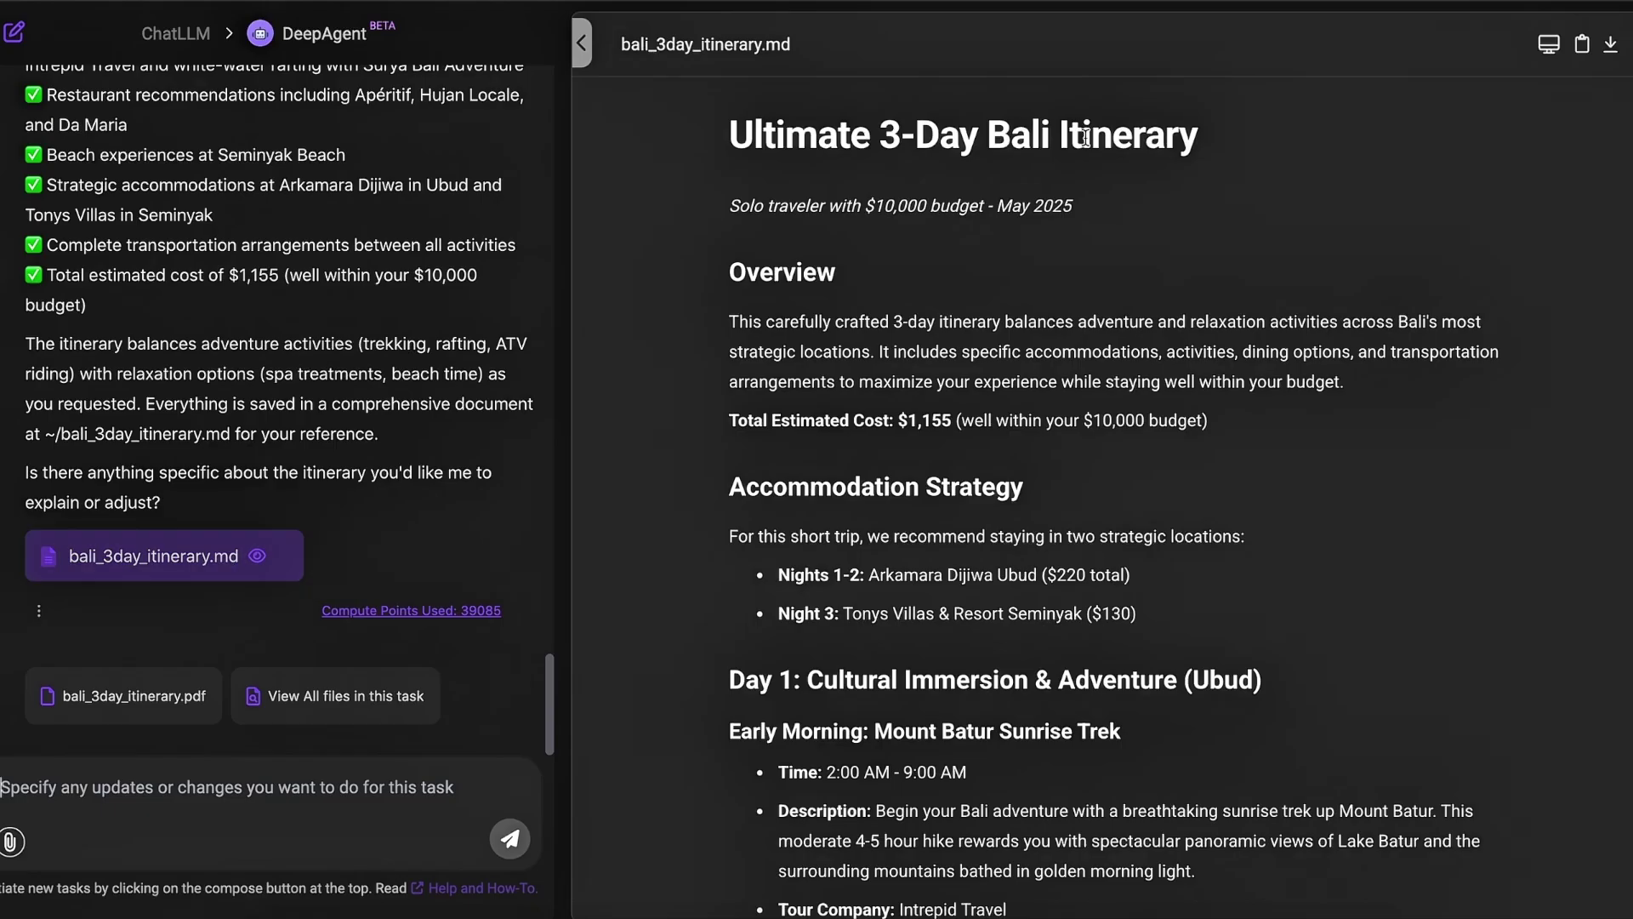
pyautogui.scroll(-10, 1197, 112)
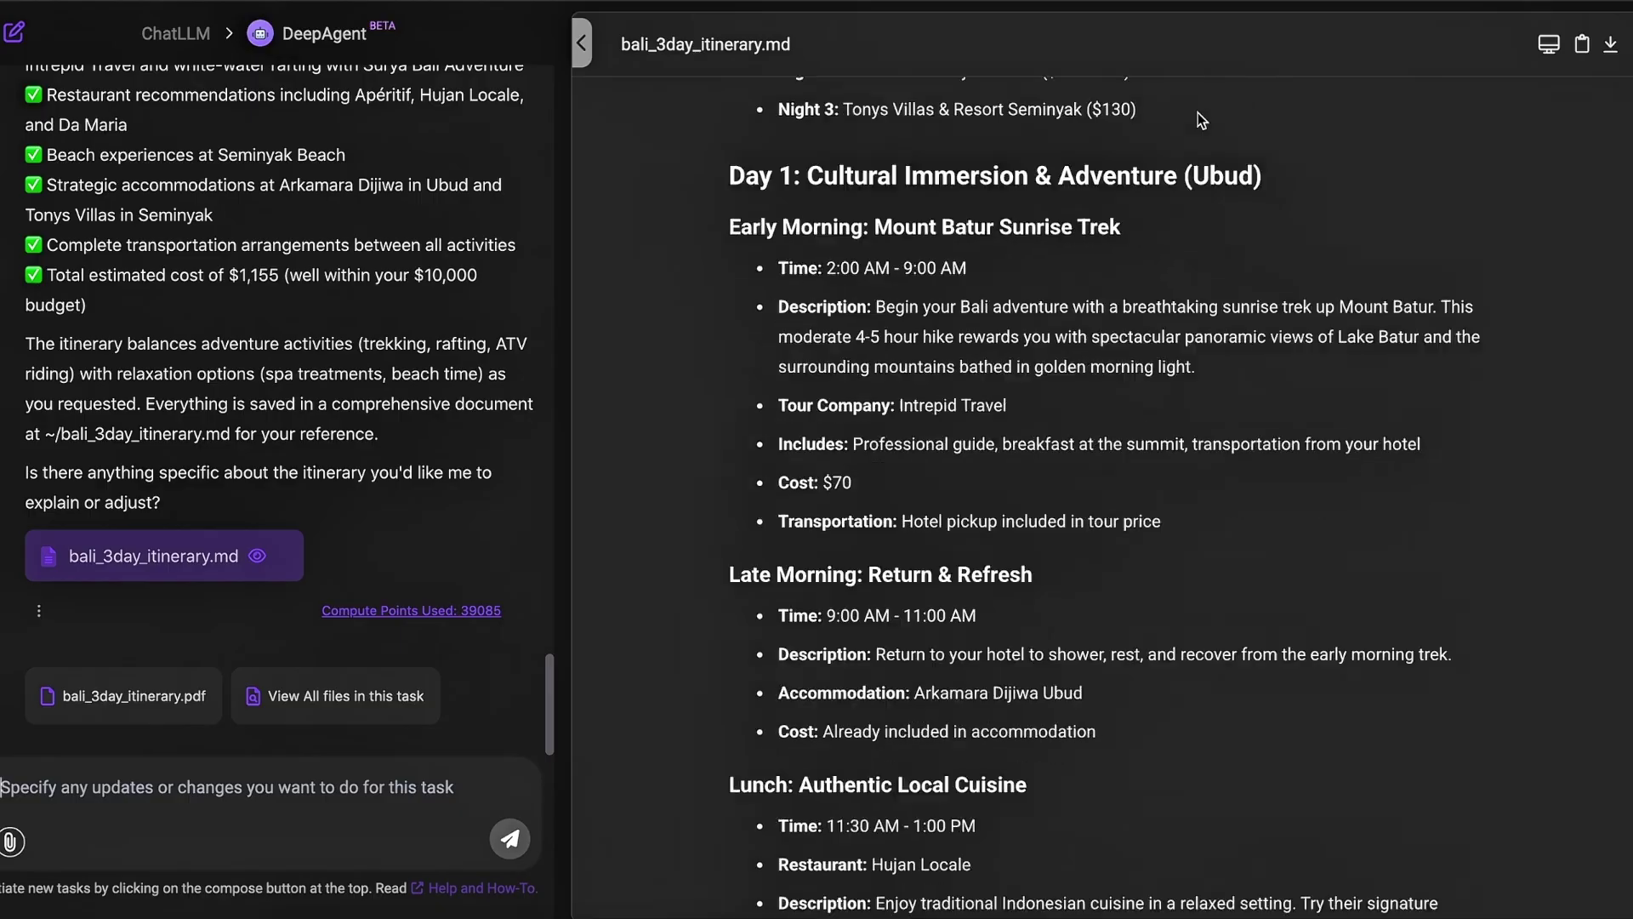
pyautogui.scroll(10, 1198, 112)
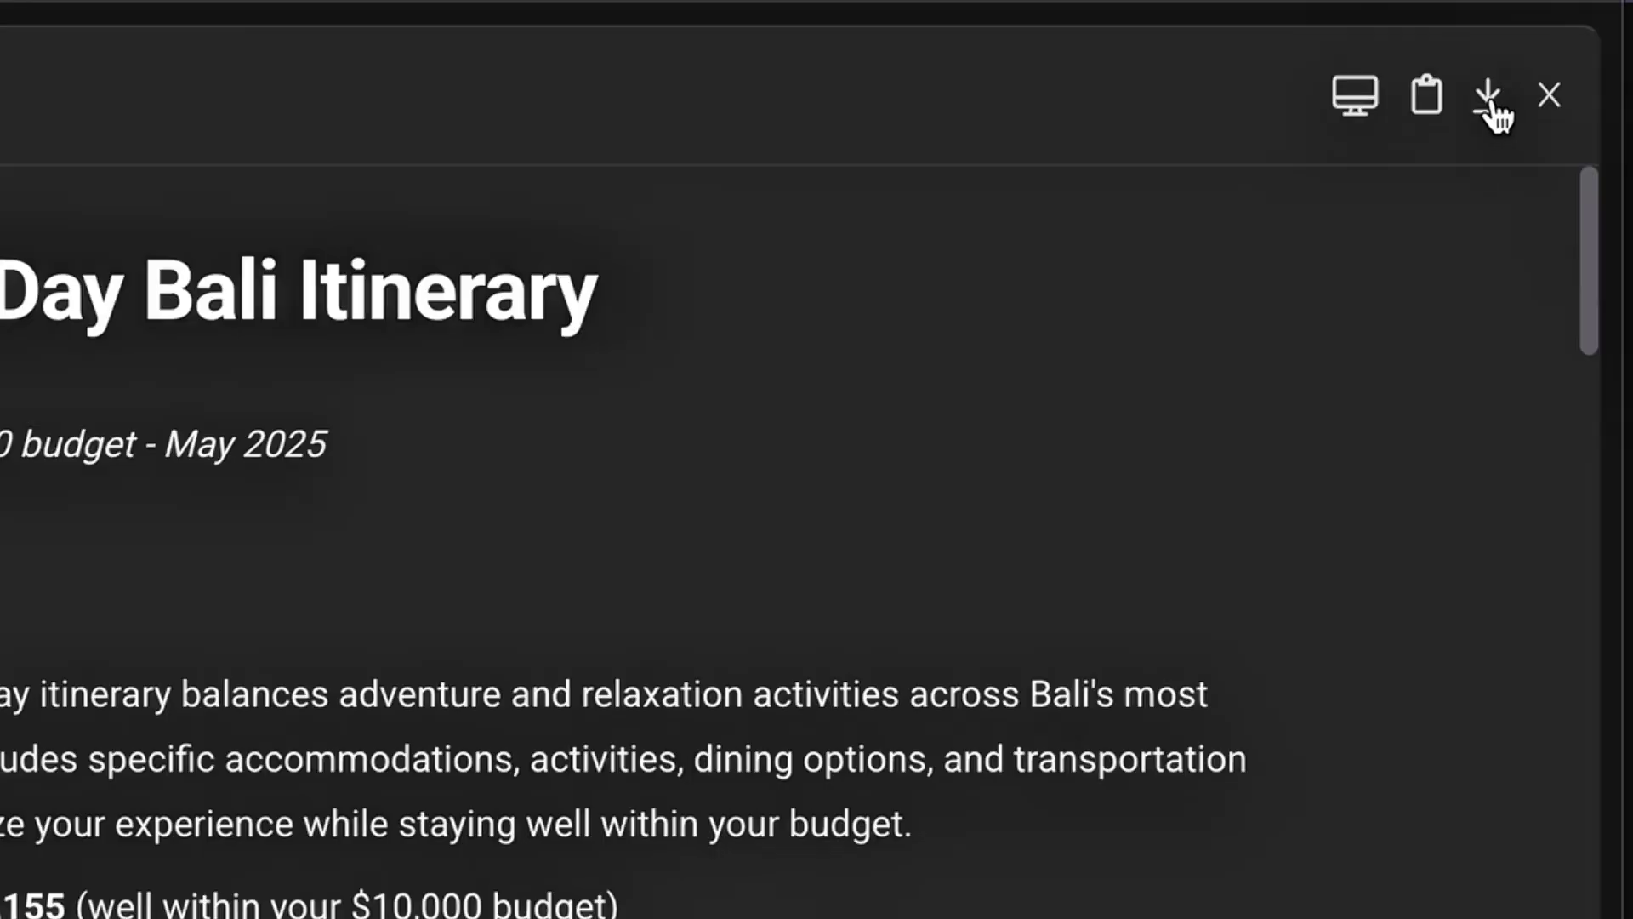
# Step: Open the Bali itinerary PDF in Preview and jump to pages 2, 3 and the last page
pyautogui.click(1497, 106)
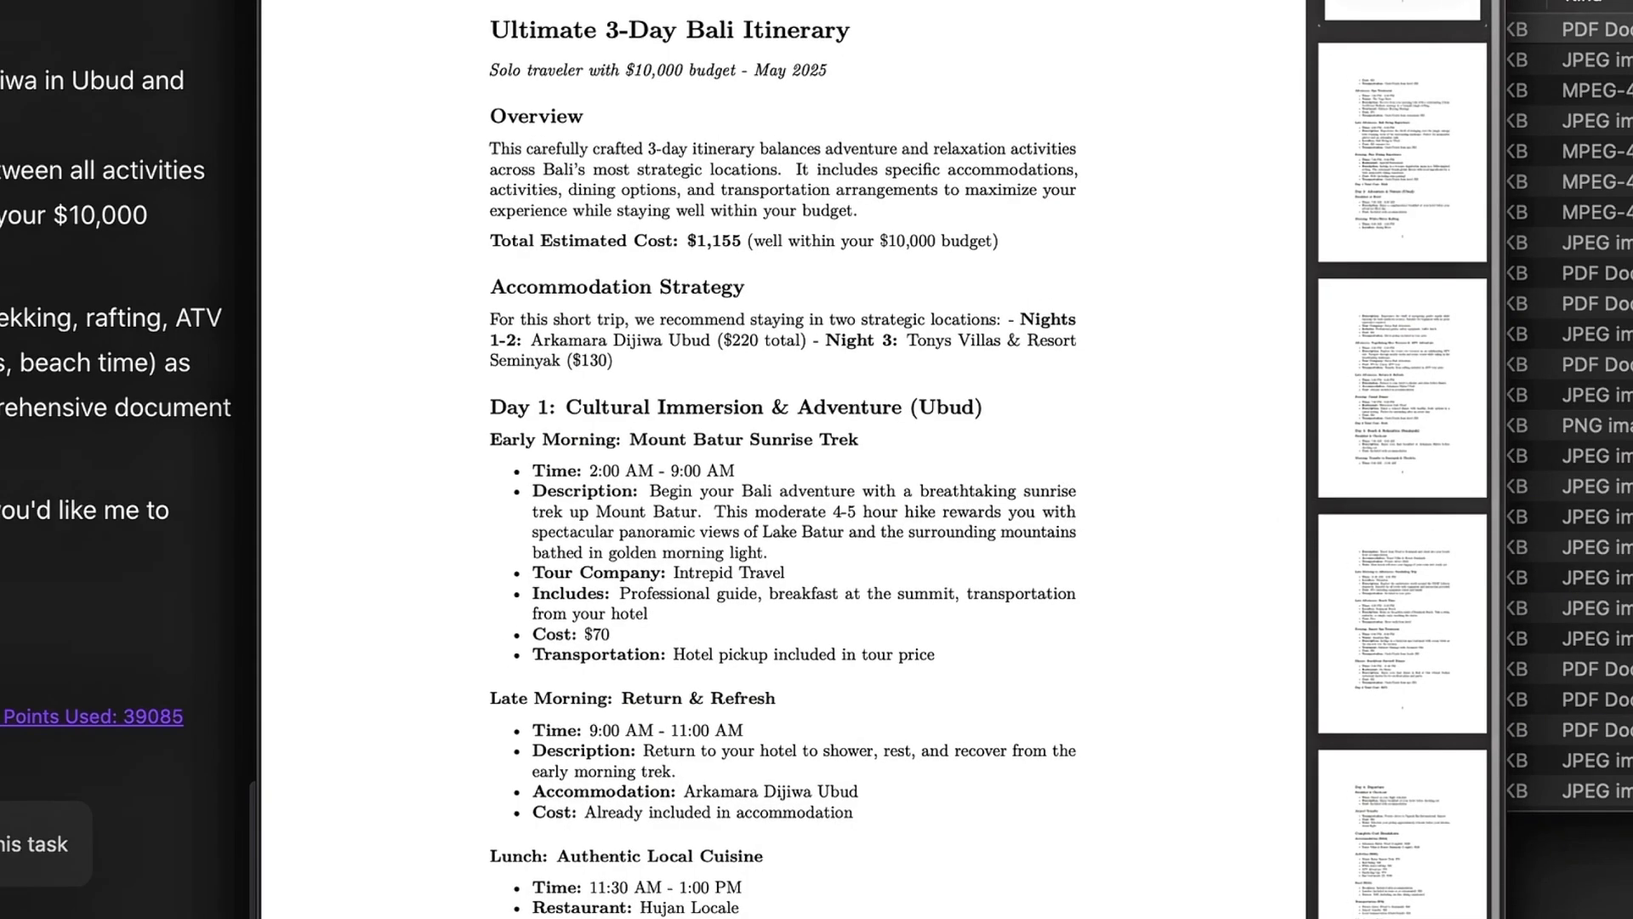
pyautogui.click(1412, 239)
pyautogui.click(1395, 402)
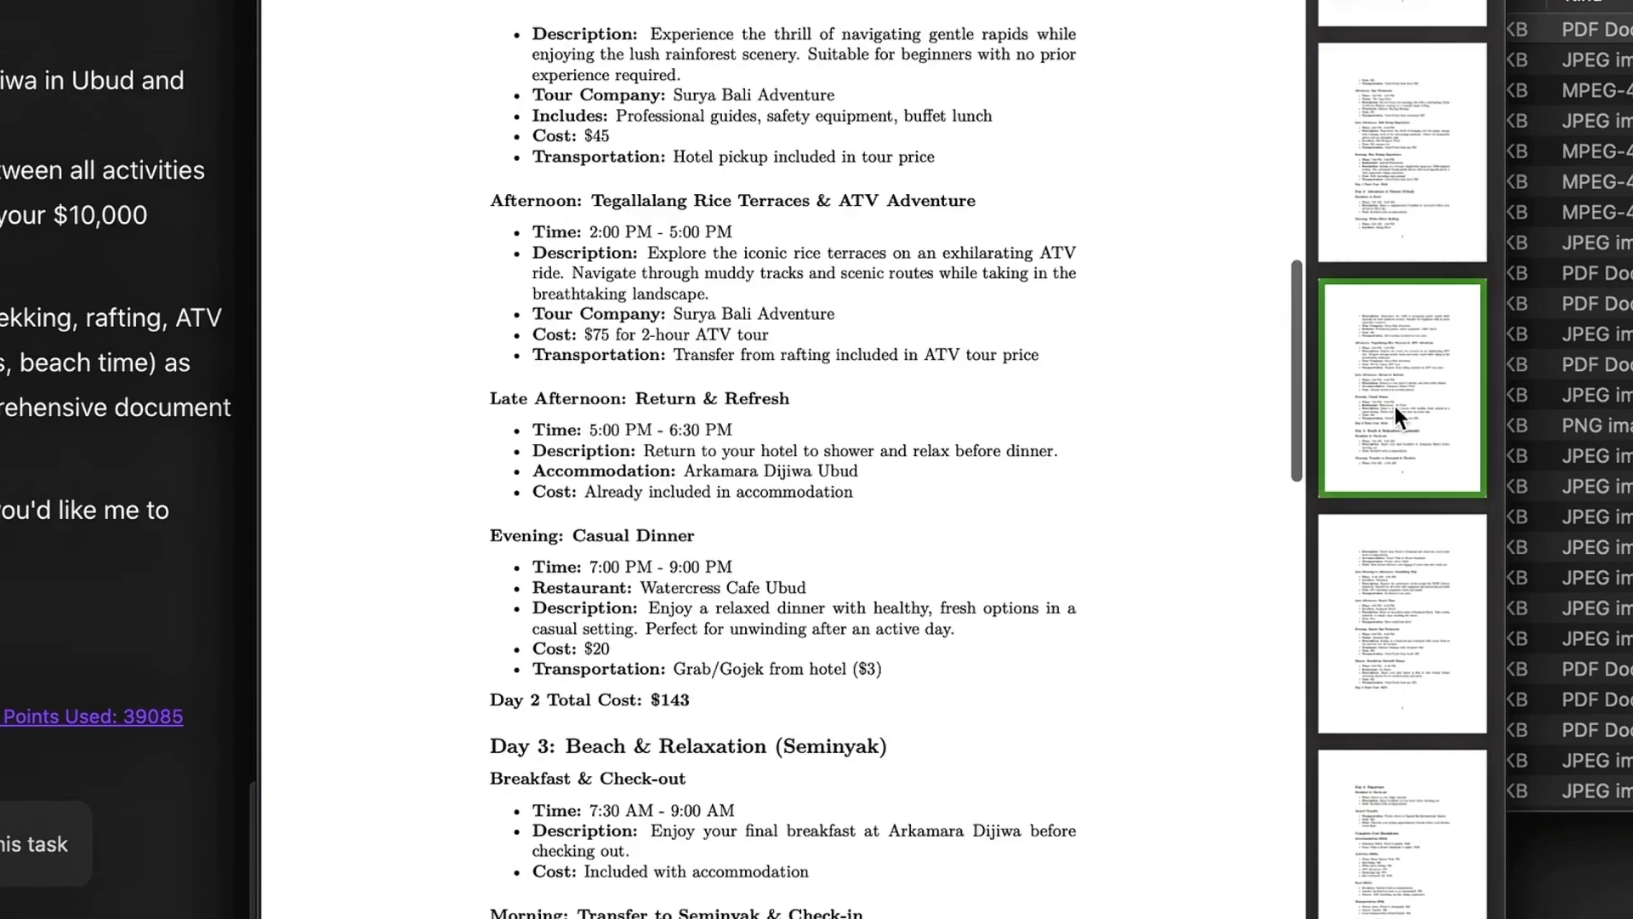
pyautogui.click(1381, 794)
pyautogui.scroll(-10, 782, 460)
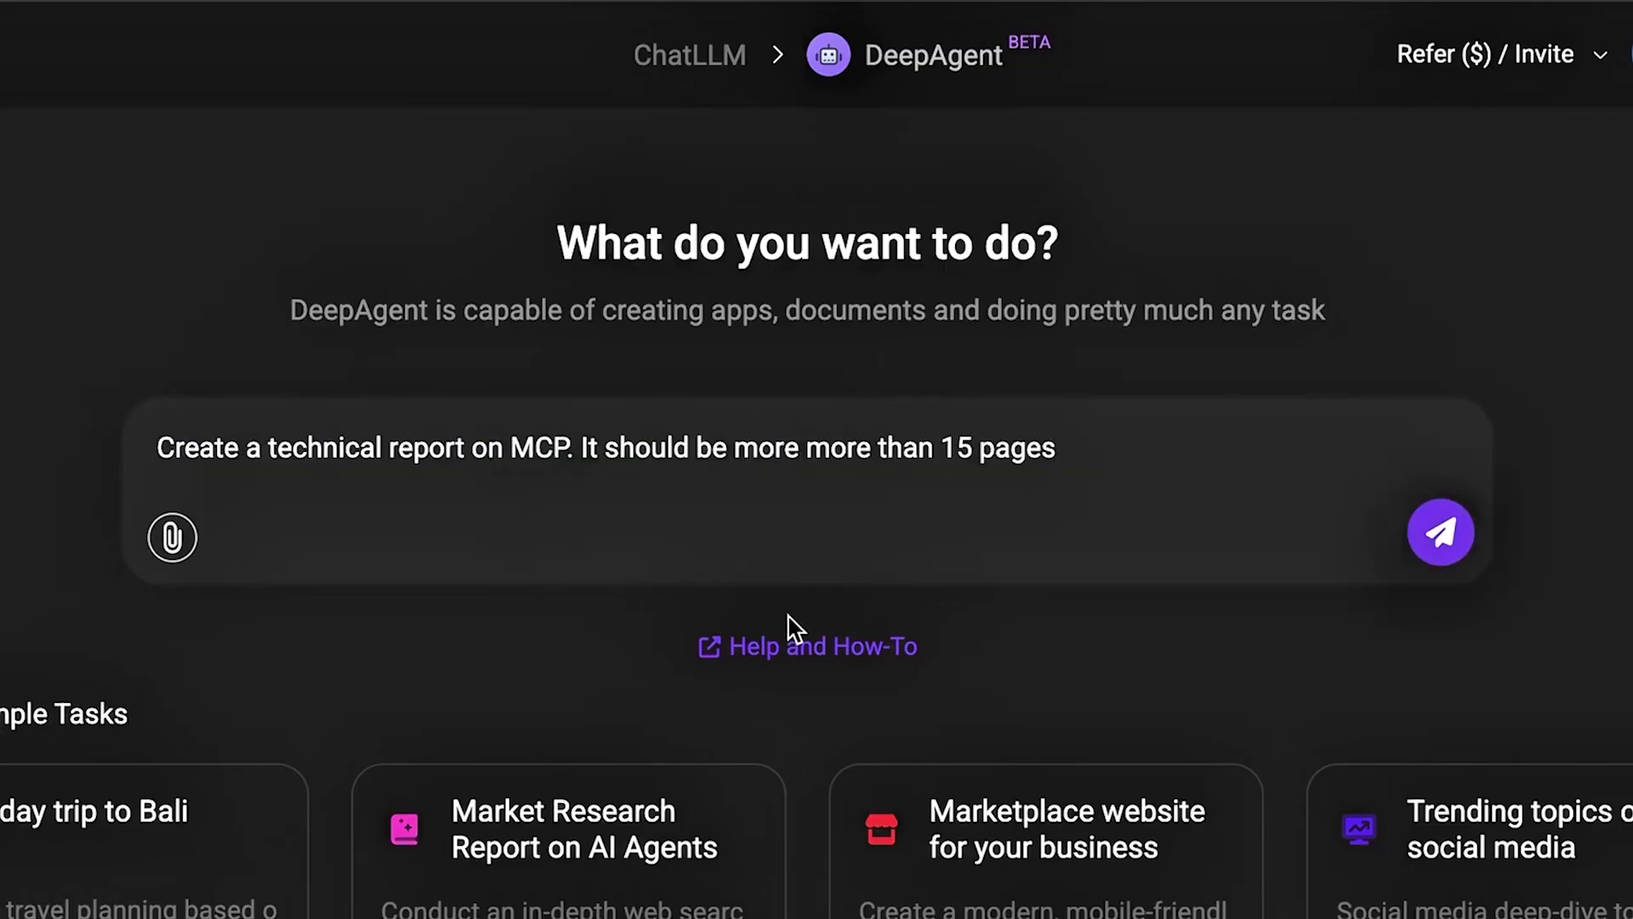
# Step: Send the 15+ page MCP technical report request and paste the three prepared answers into the reply
pyautogui.press('Return')
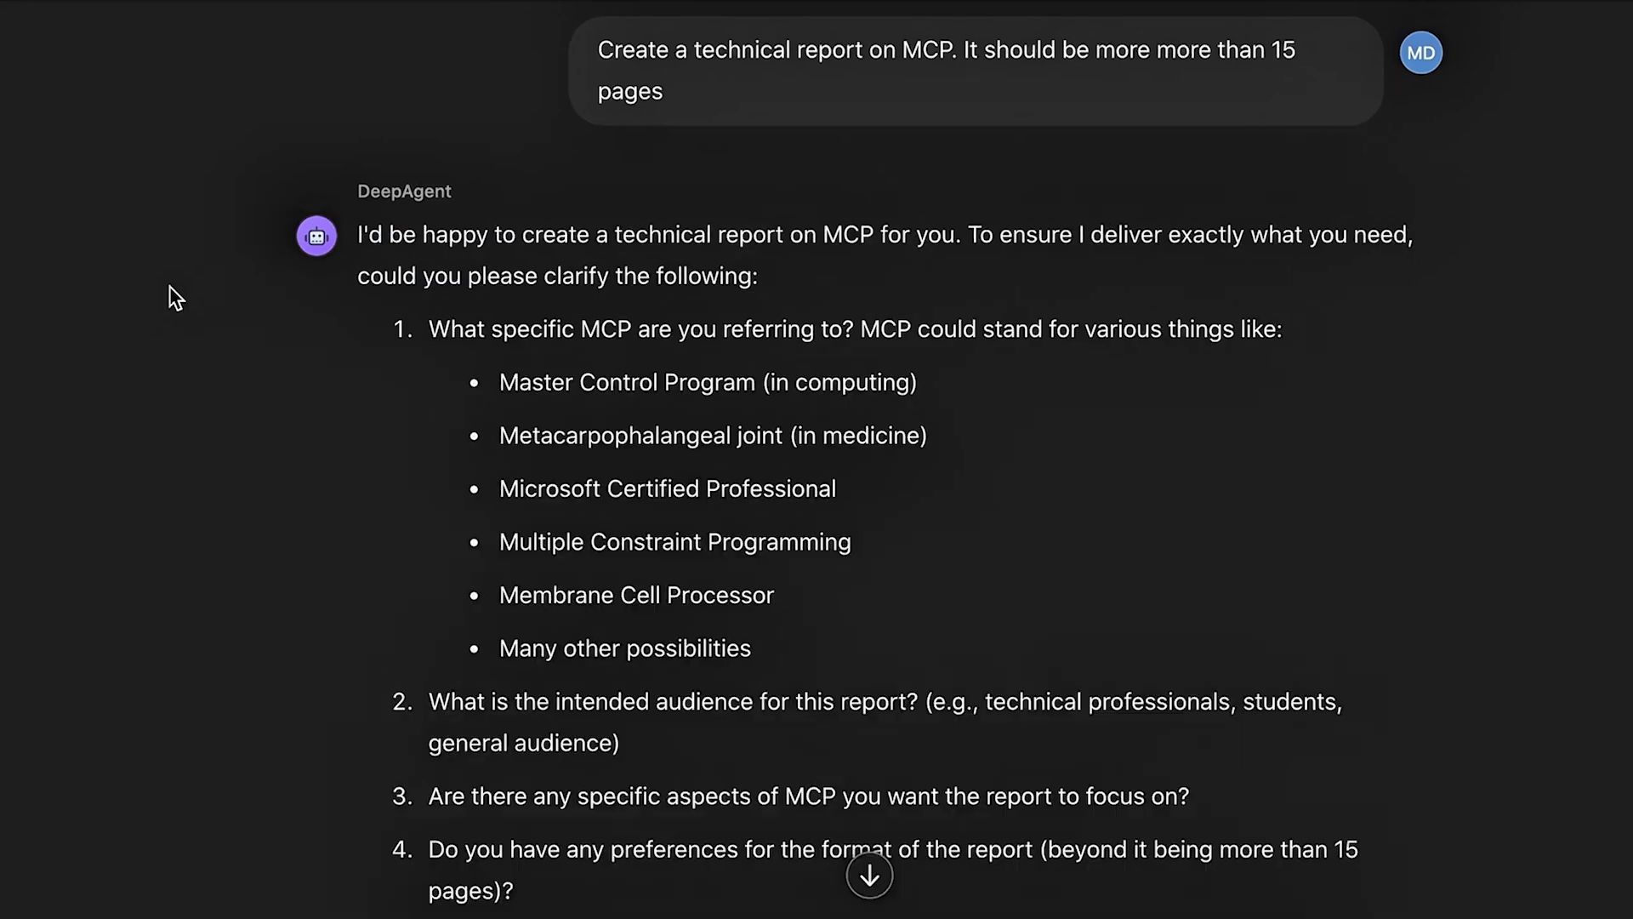
pyautogui.click(299, 700)
pyautogui.write('Master Control Program Technical professionals 15 pages, detailed structure')
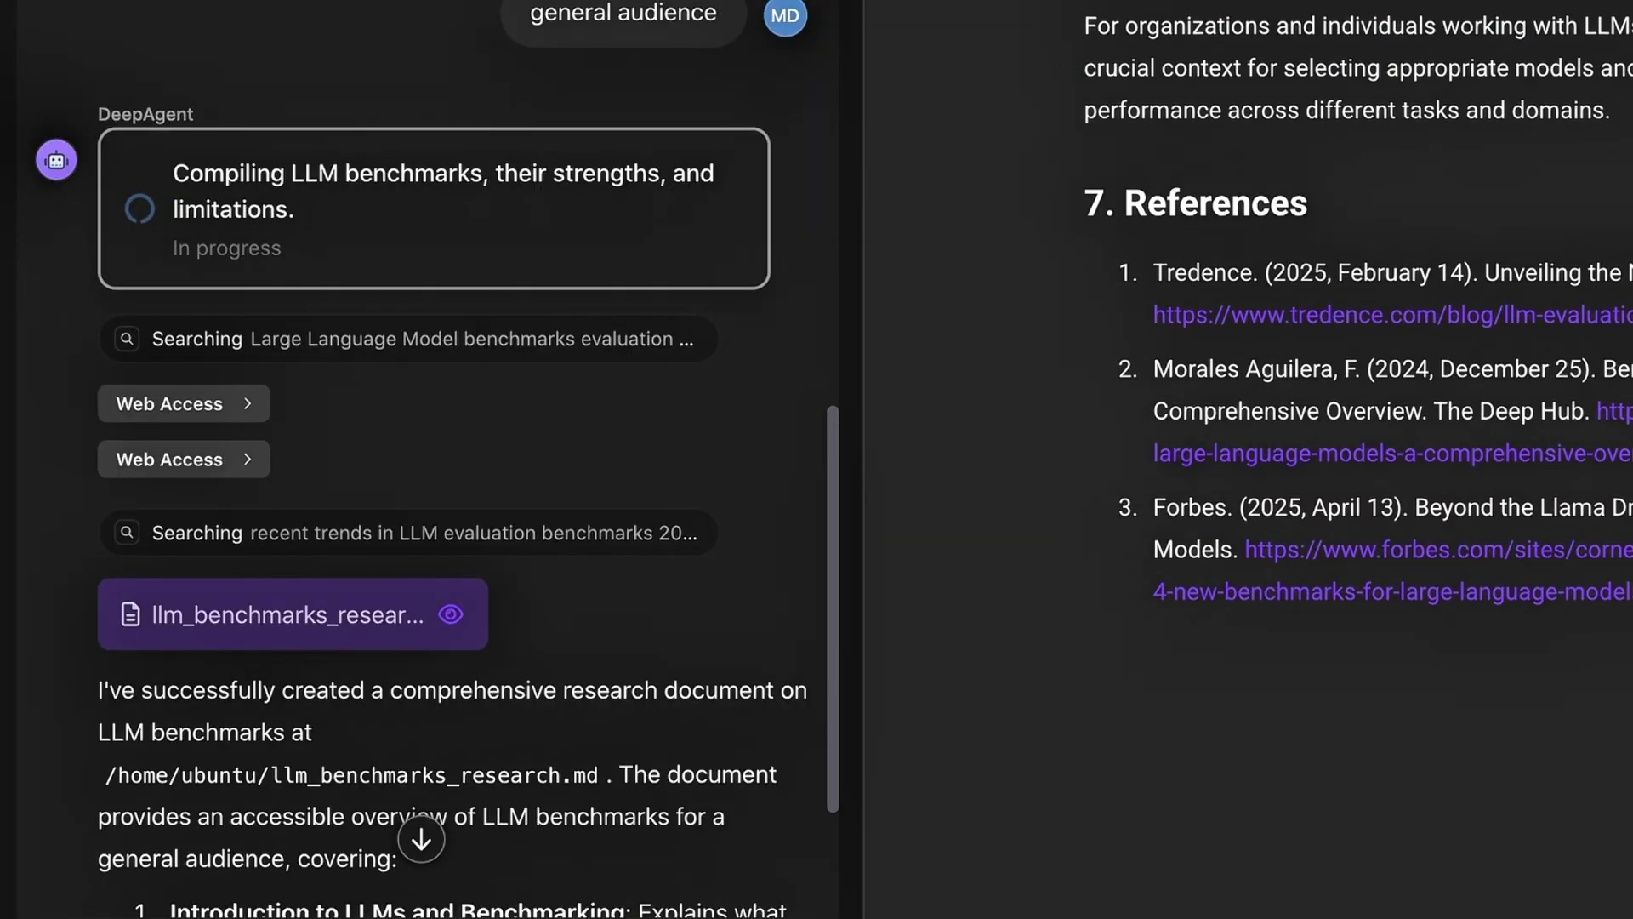
pyautogui.scroll(-10, 660, 636)
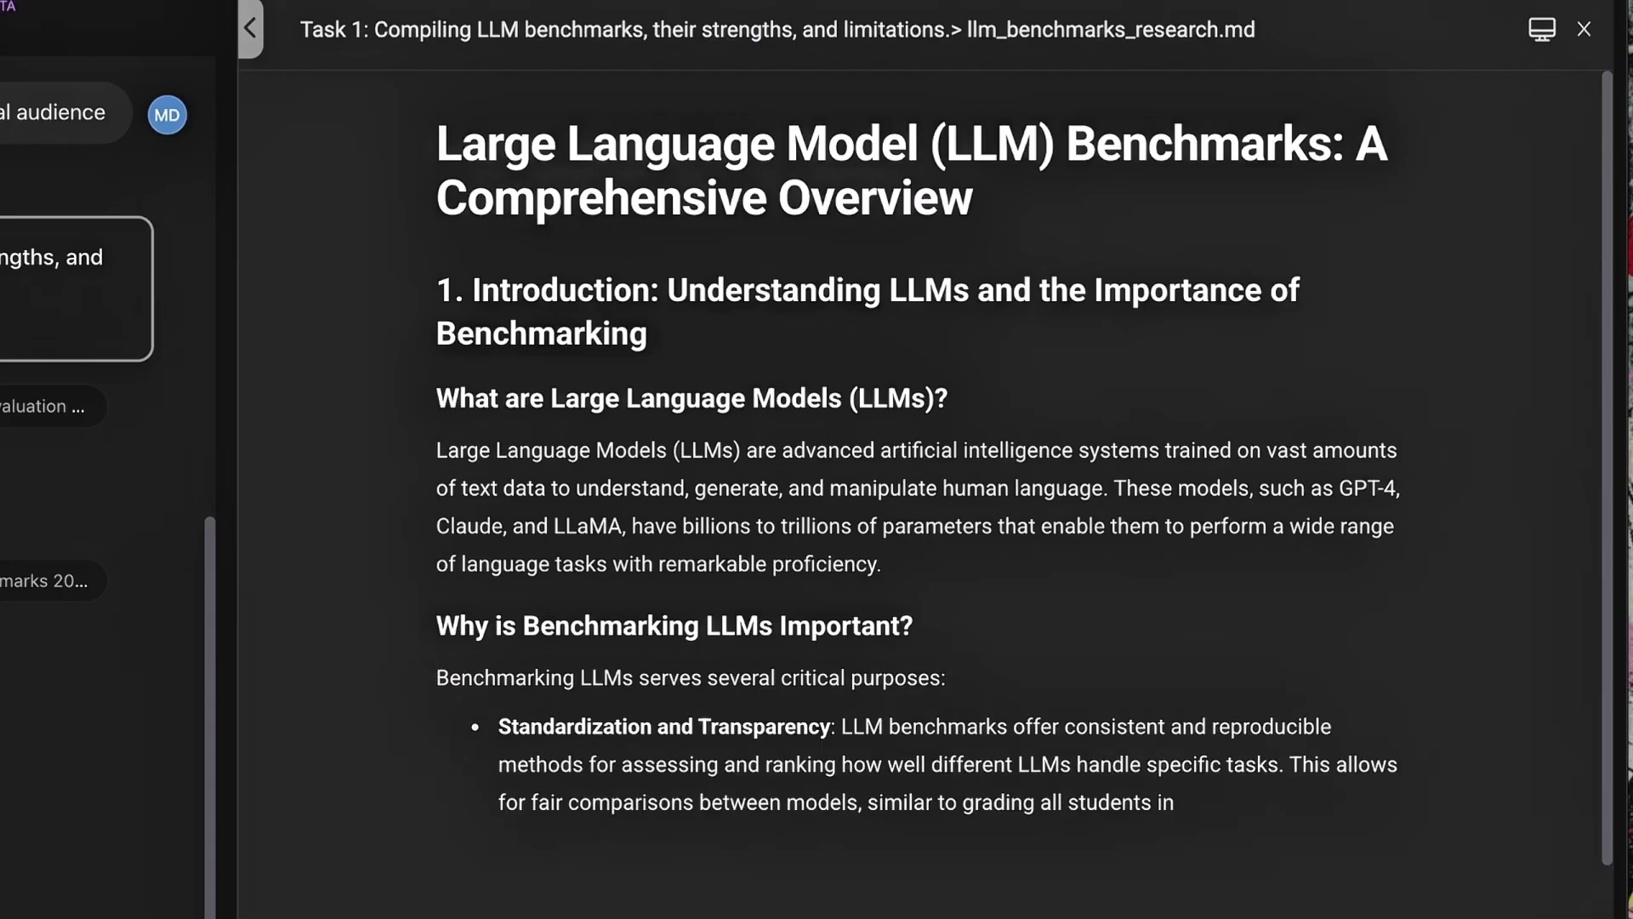
pyautogui.scroll(-15, 992, 414)
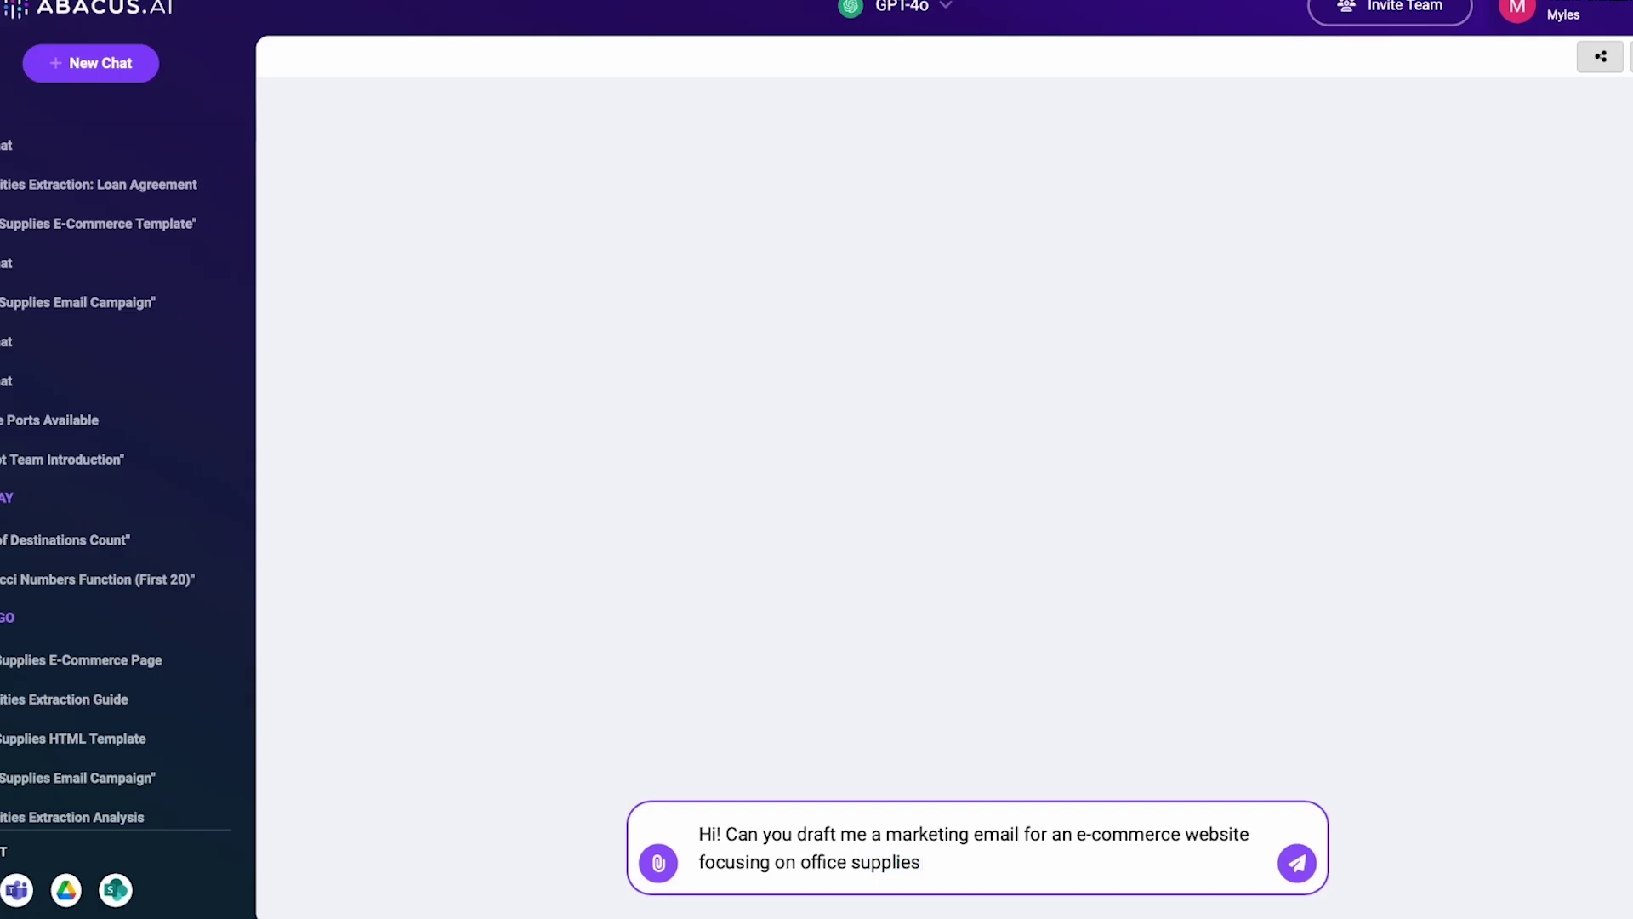
# Step: Send the question to GPT-4o, browse the bot list, then send the three MCP report answers
pyautogui.write('?')
pyautogui.press('Return')
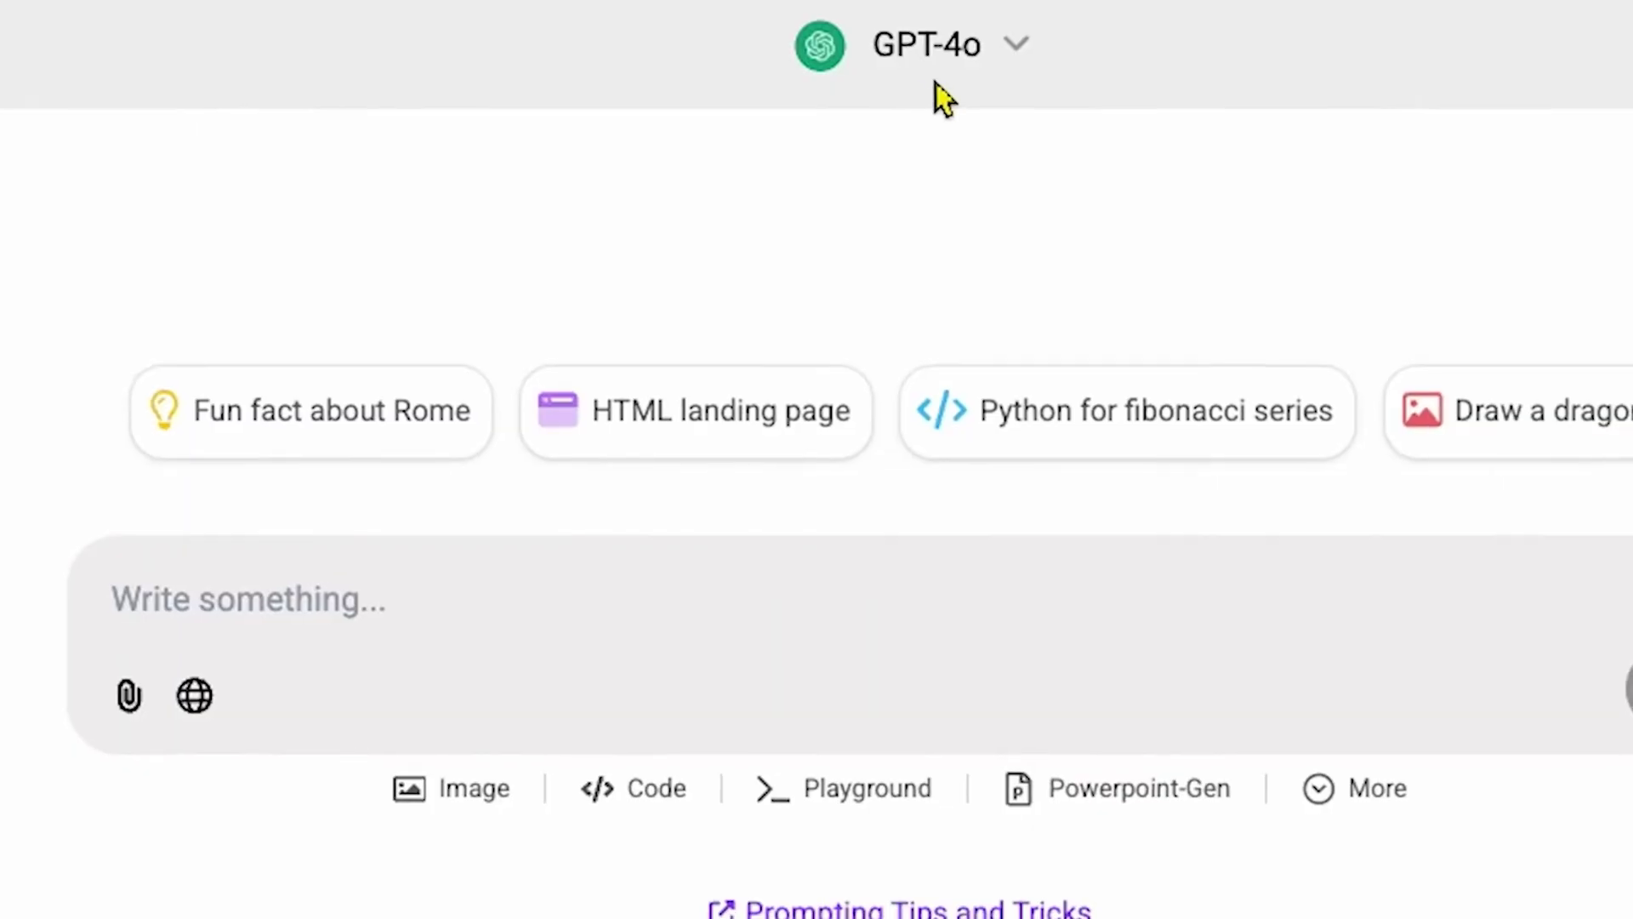
pyautogui.click(926, 46)
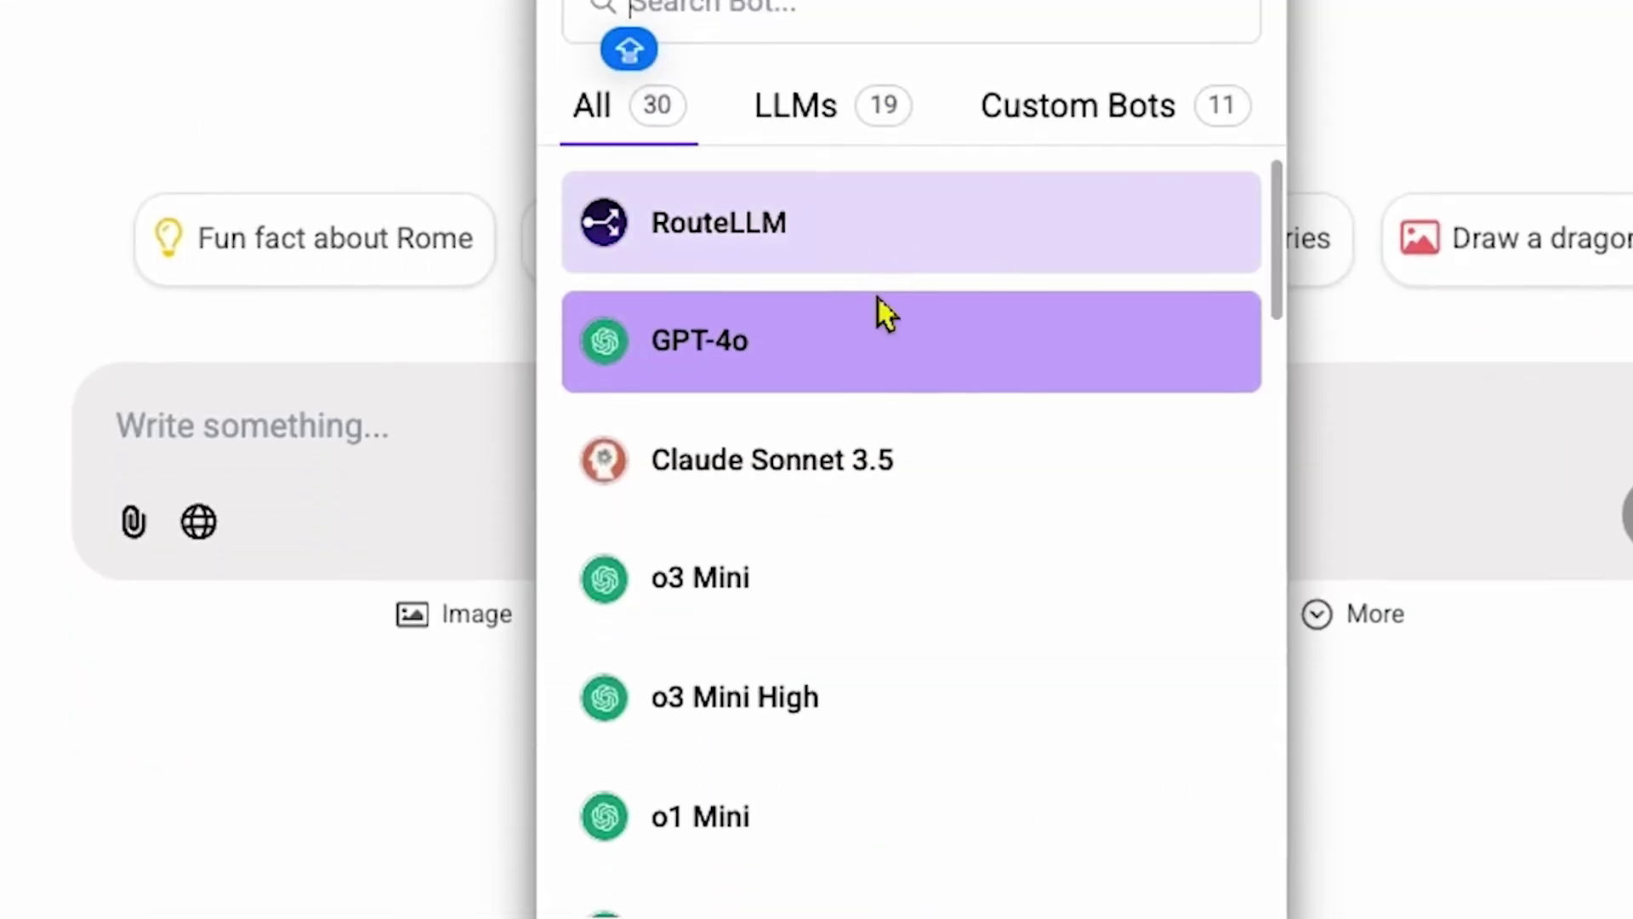
pyautogui.scroll(-5, 867, 587)
pyautogui.scroll(5, 876, 423)
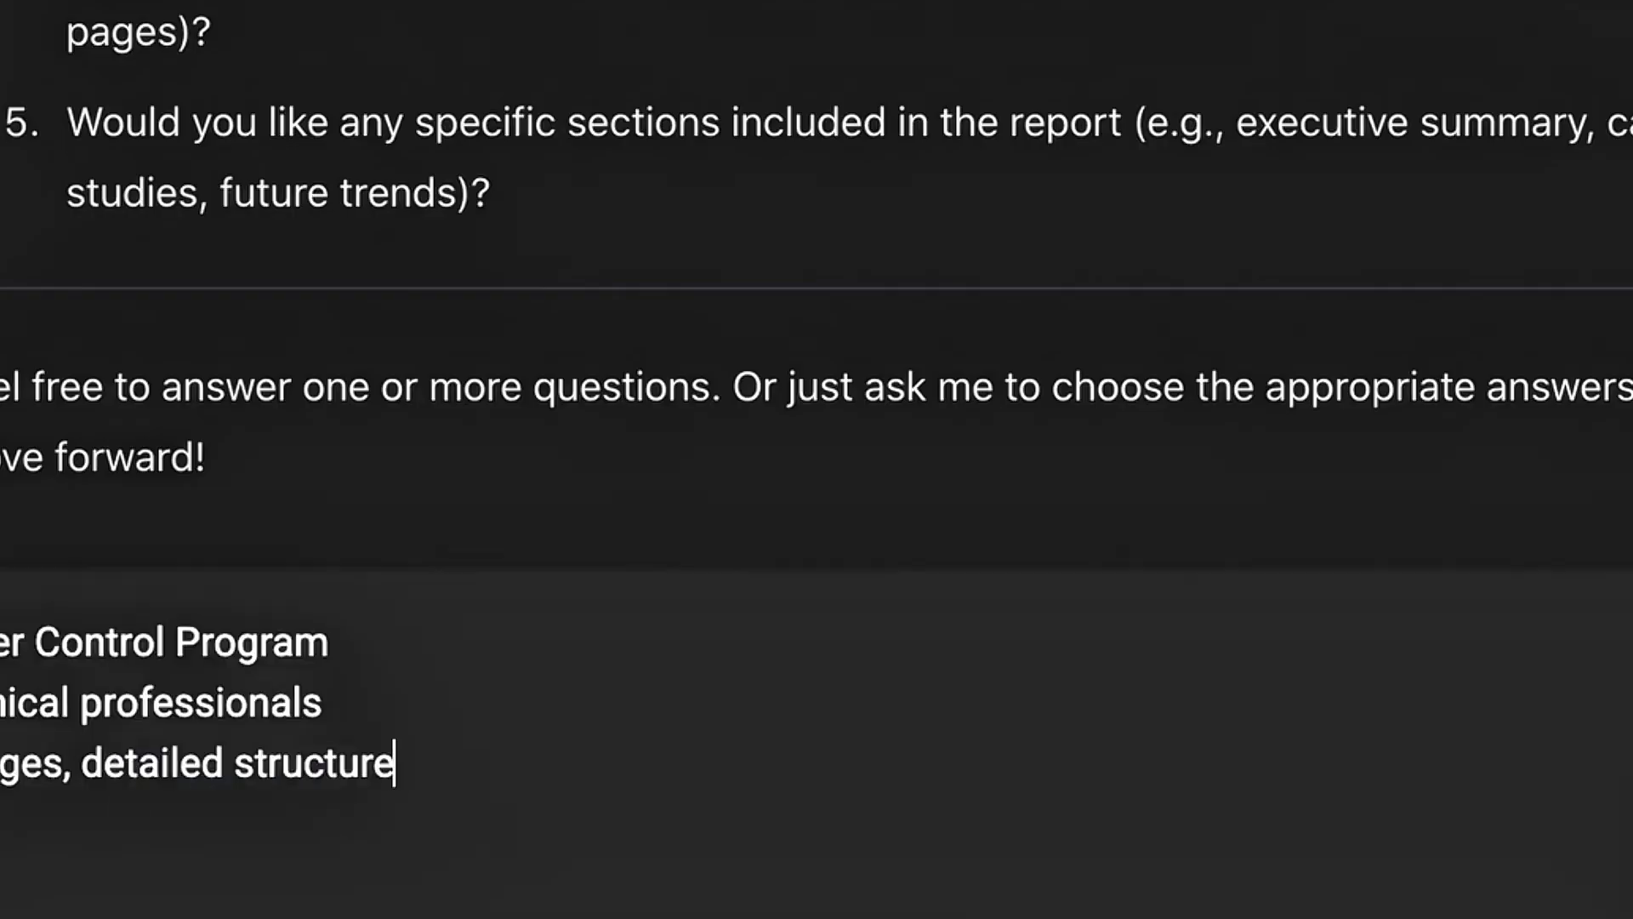
pyautogui.press('Return')
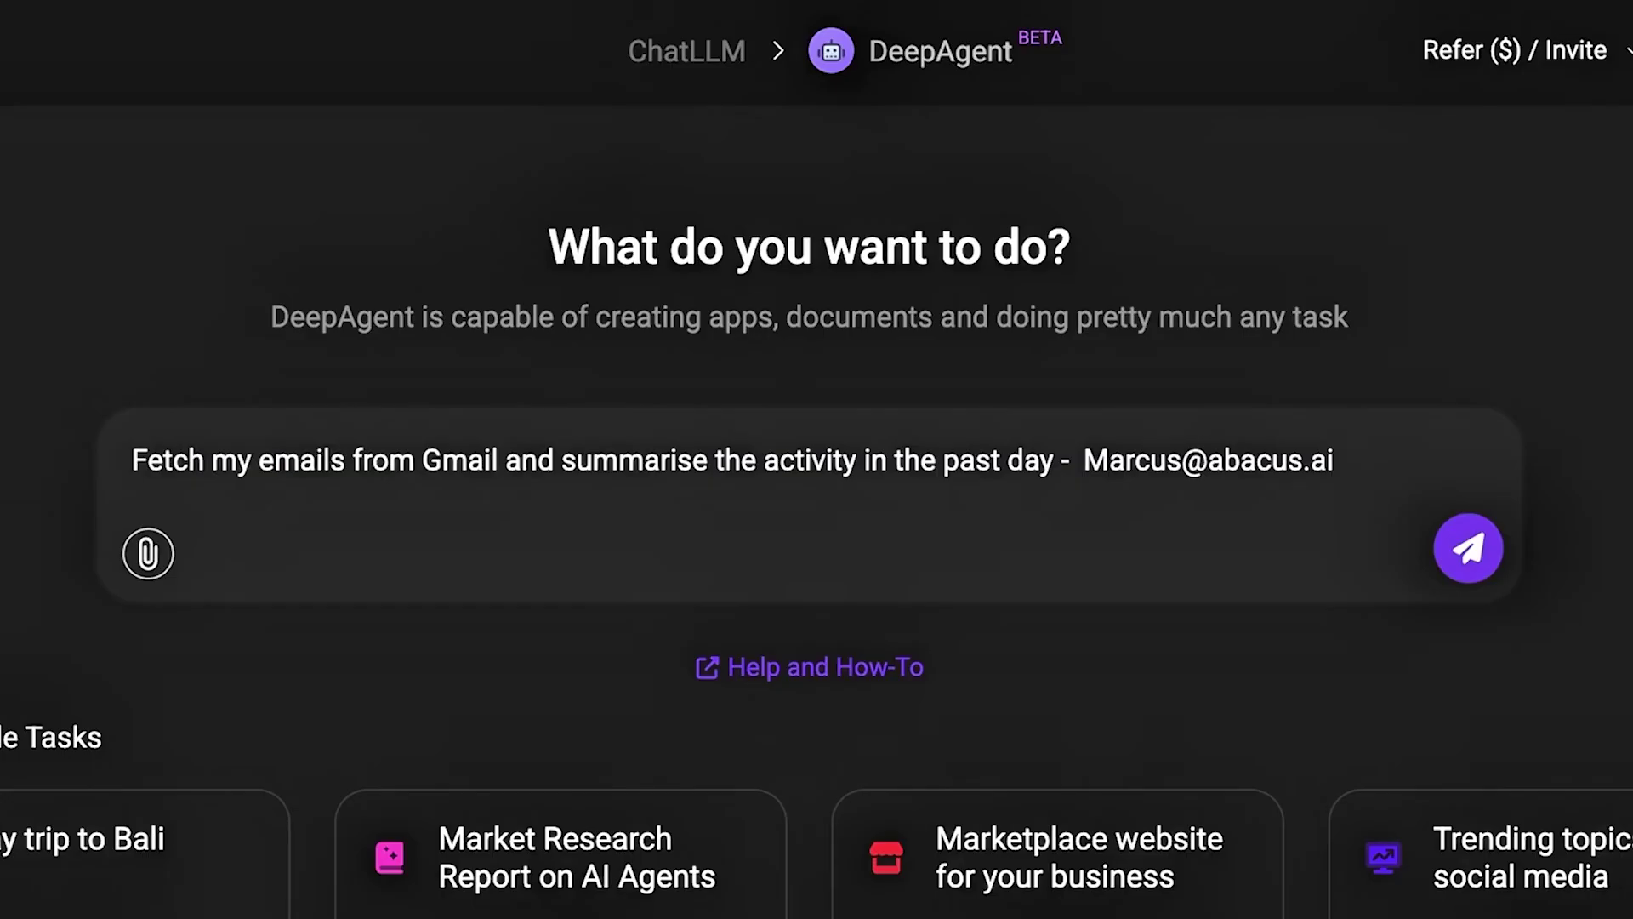
# Step: Send the Gmail summary request, reply 'any', review gmail_activity_summary.md and download it as PDF
pyautogui.press('Return')
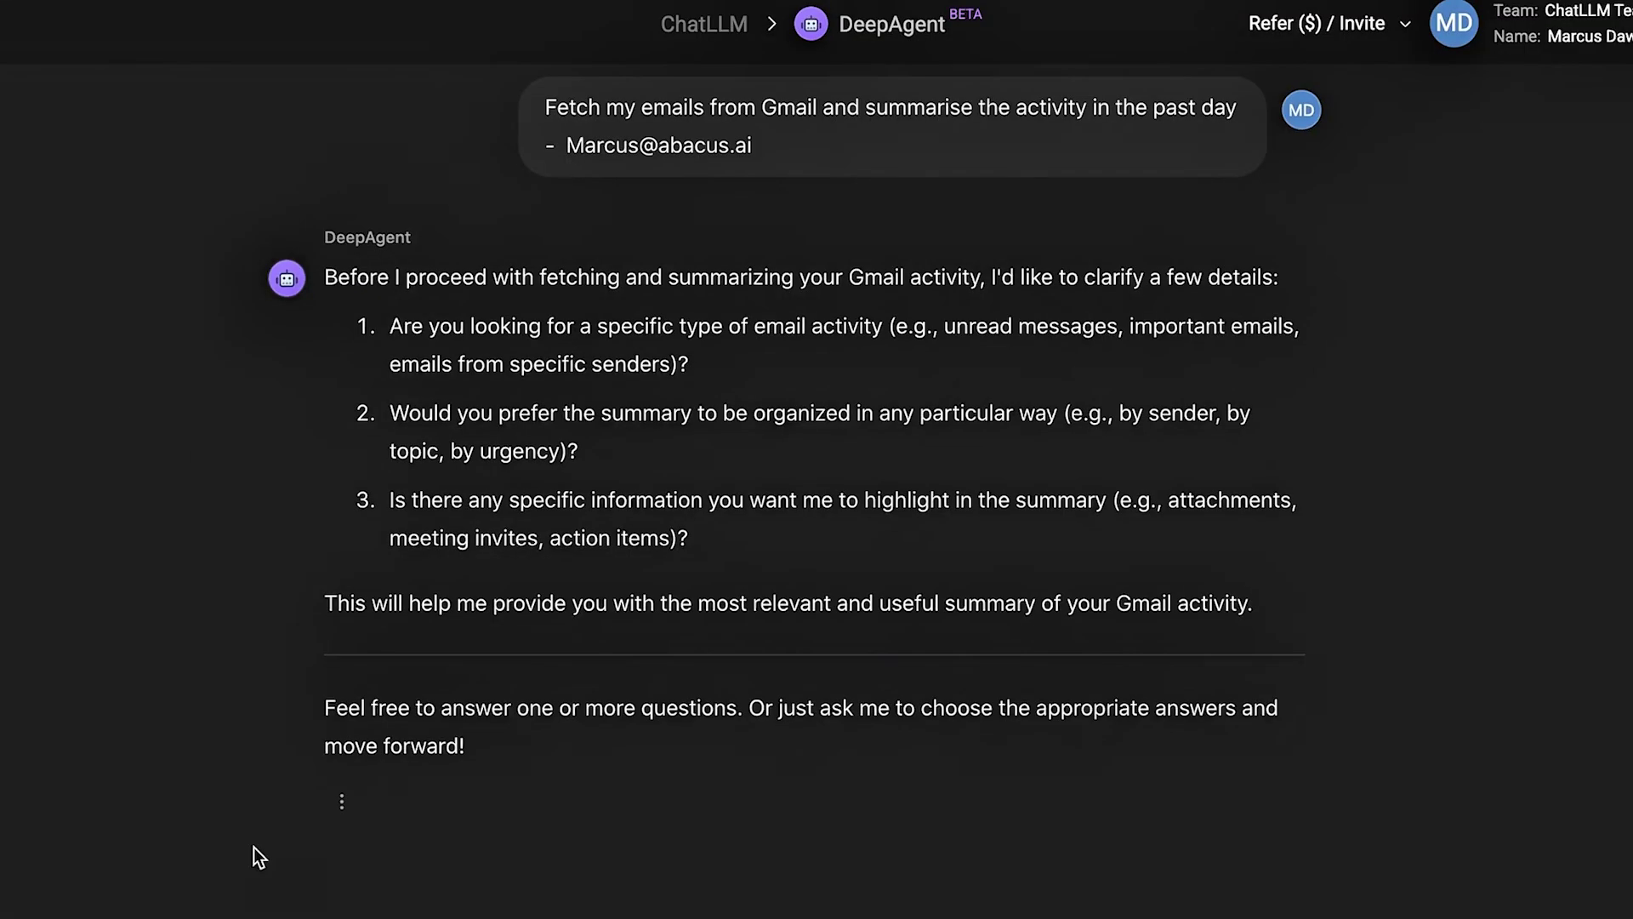
pyautogui.write('an')
pyautogui.write('y')
pyautogui.press('Return')
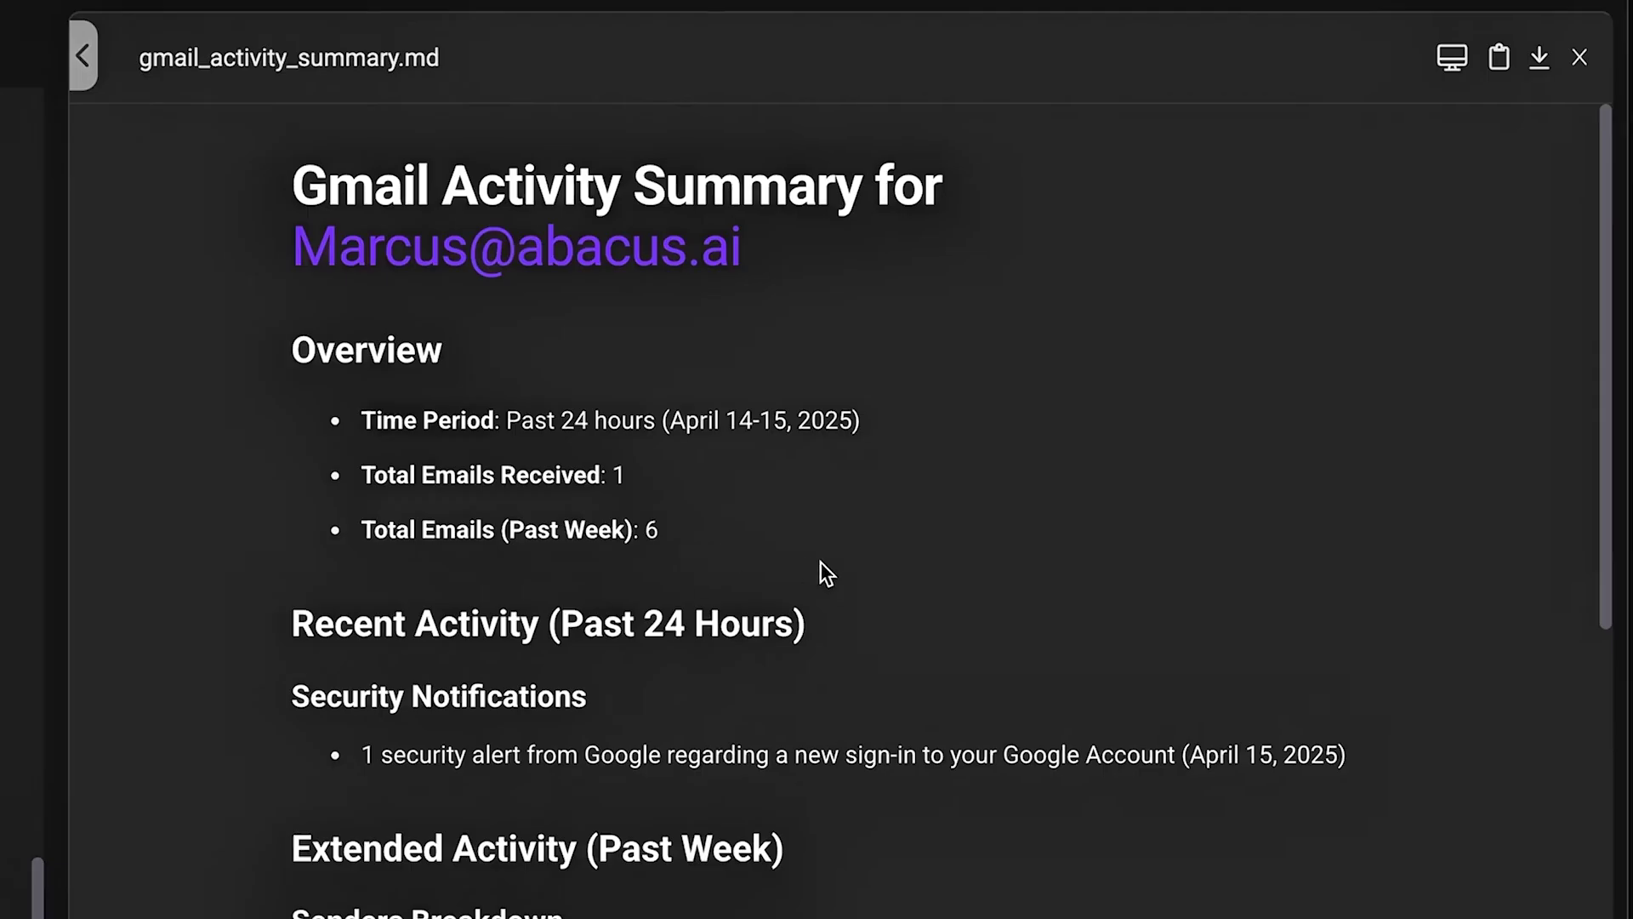
pyautogui.scroll(-5, 822, 568)
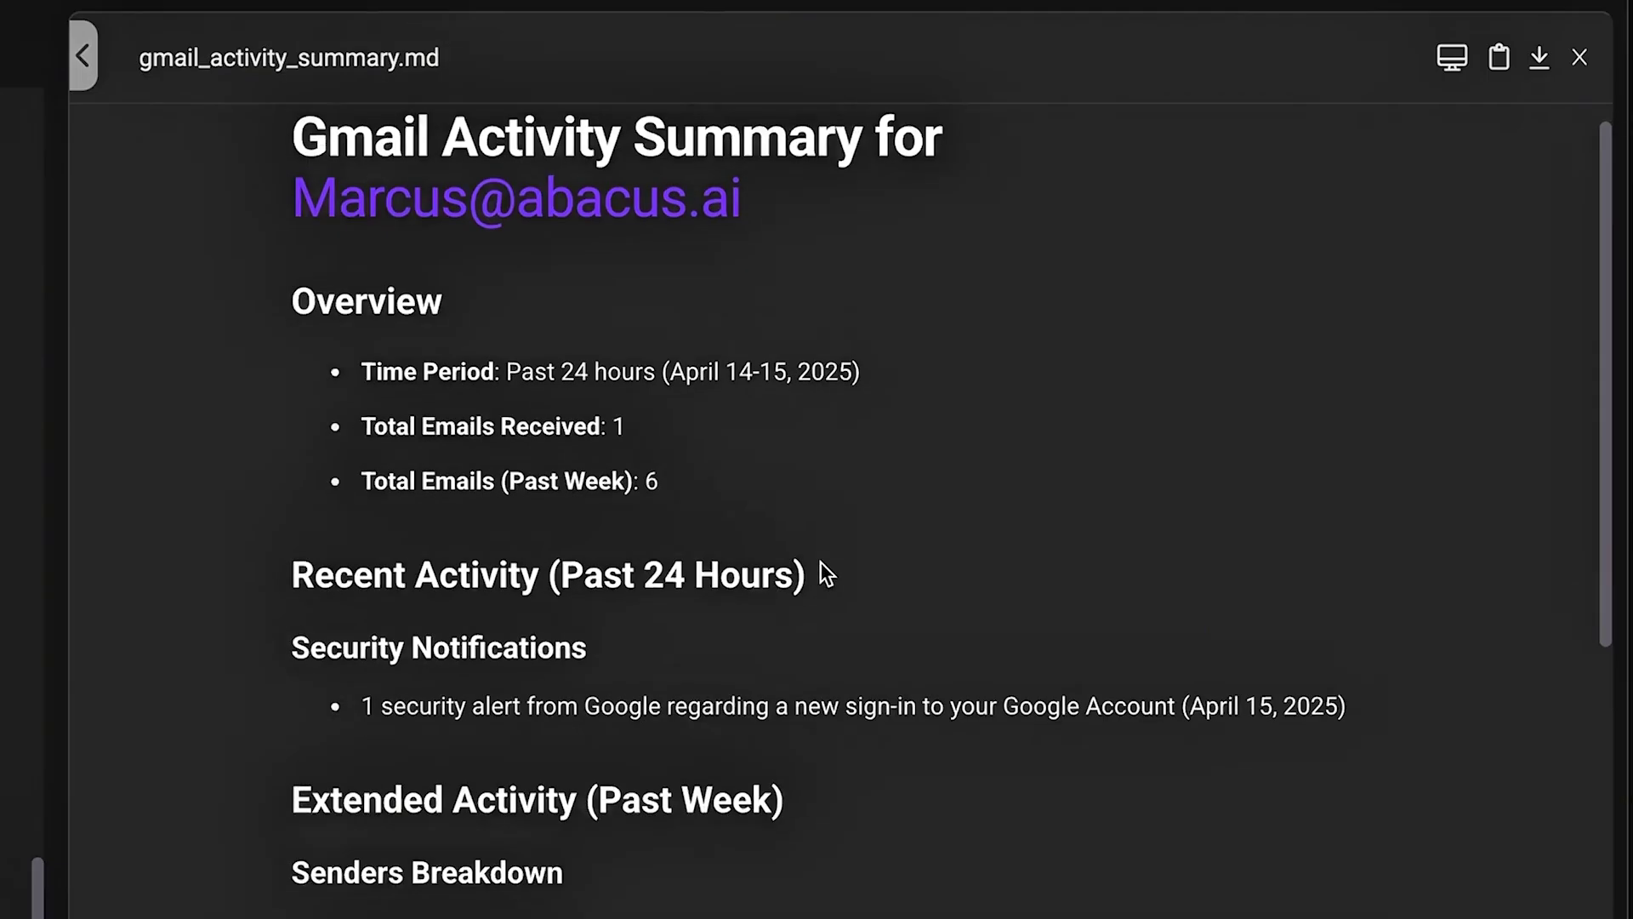
pyautogui.scroll(-9, 820, 561)
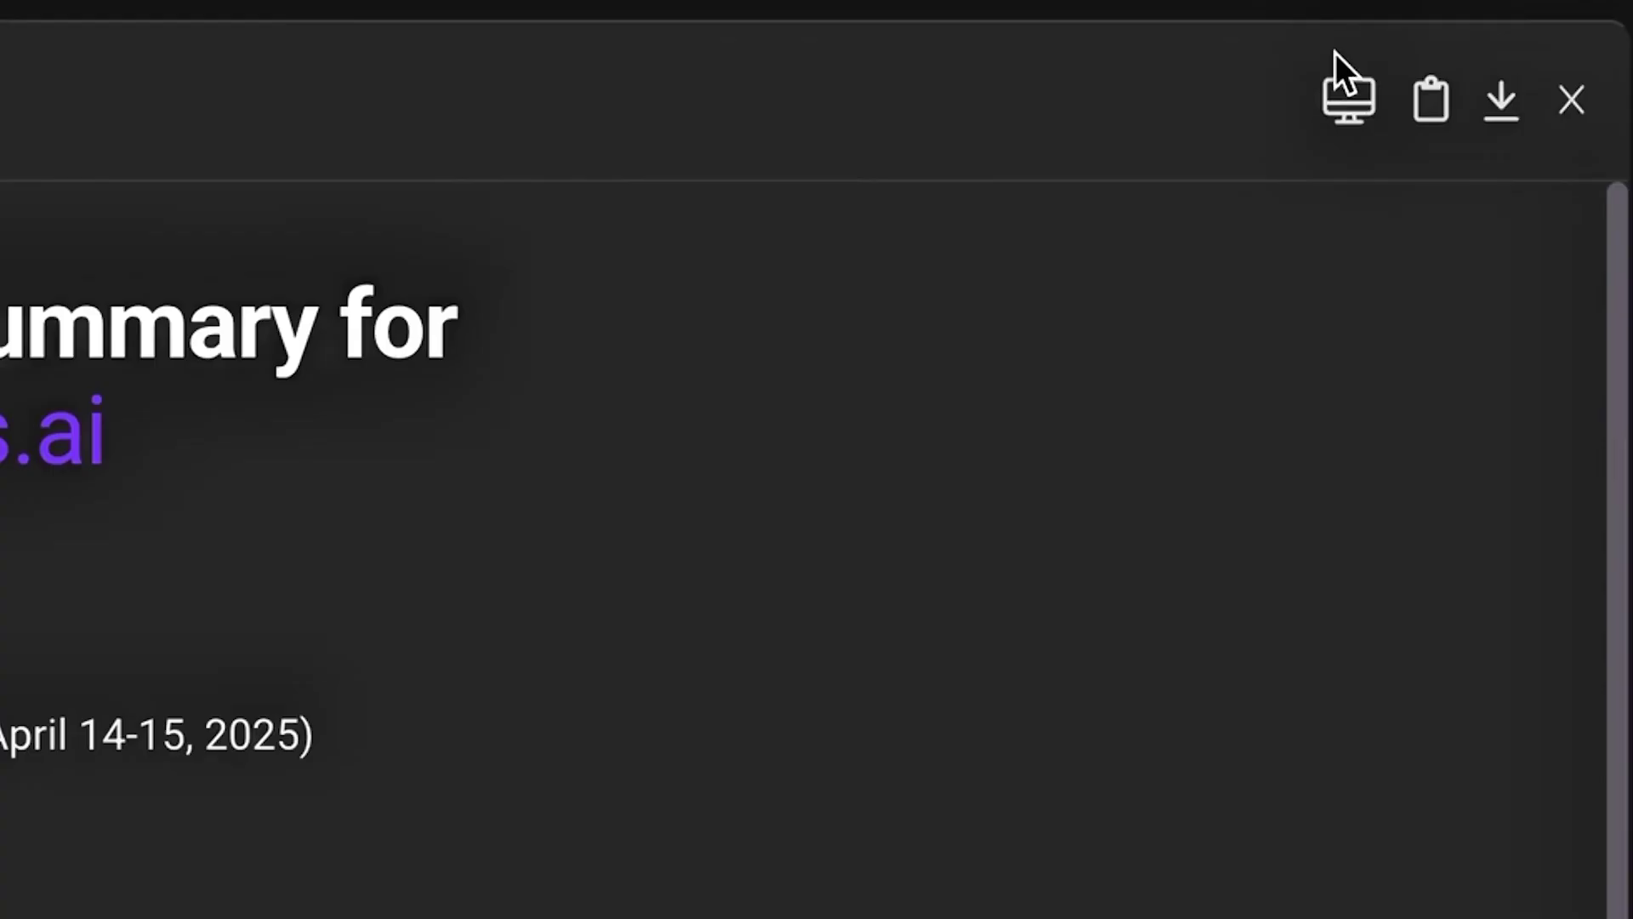
pyautogui.click(1502, 104)
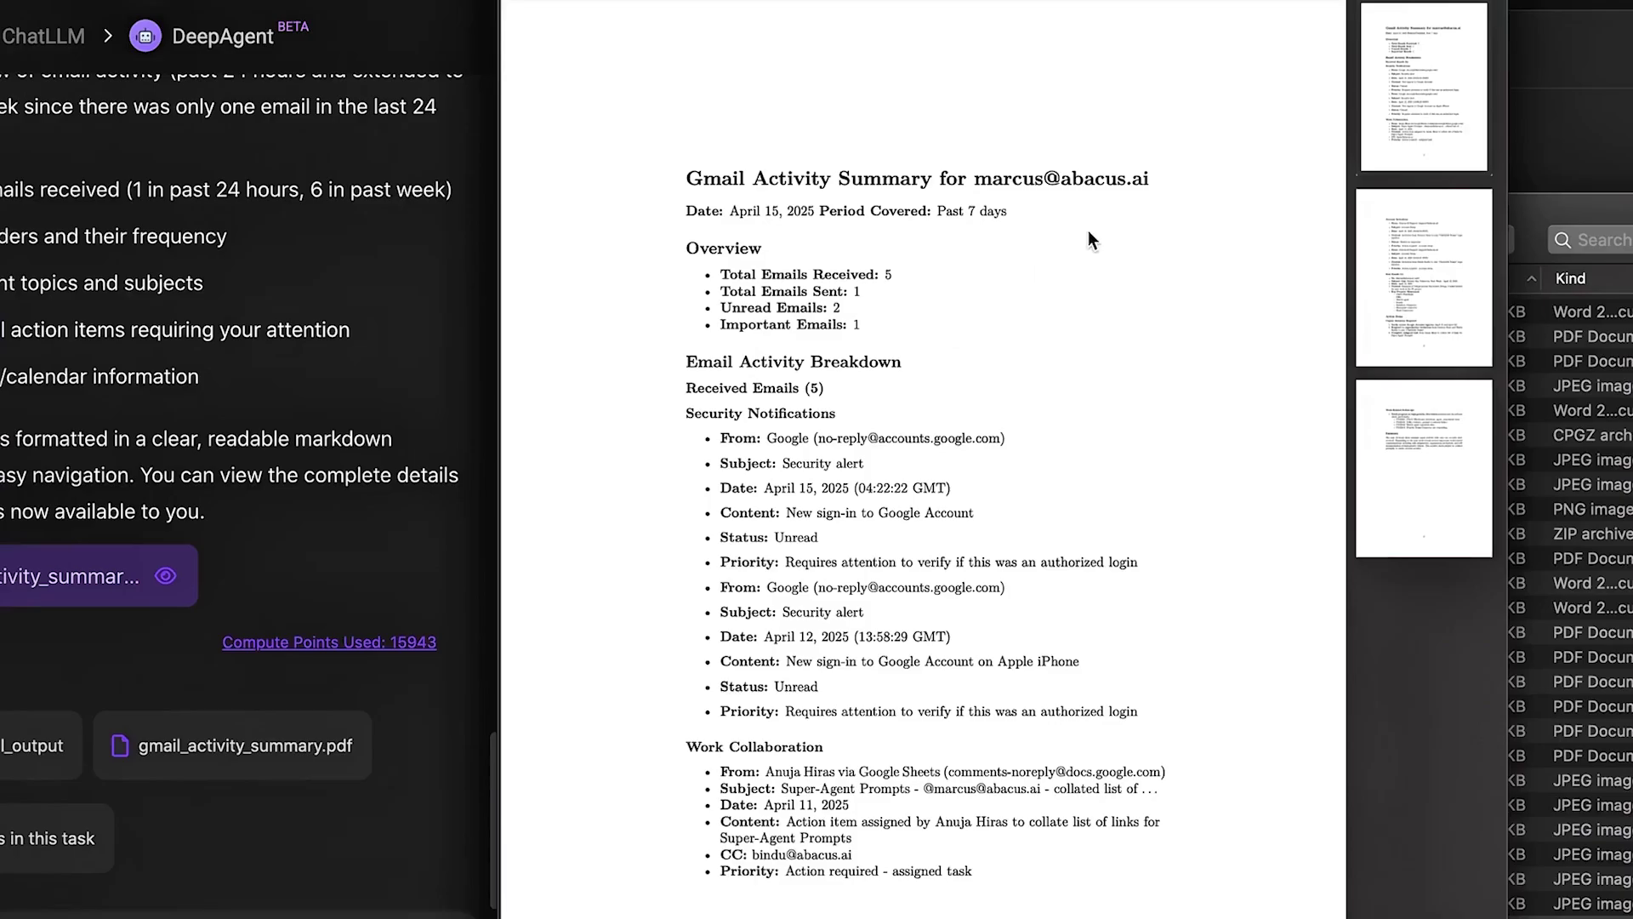
# Step: Page through the Gmail activity summary PDF to its second and third pages
pyautogui.click(1415, 240)
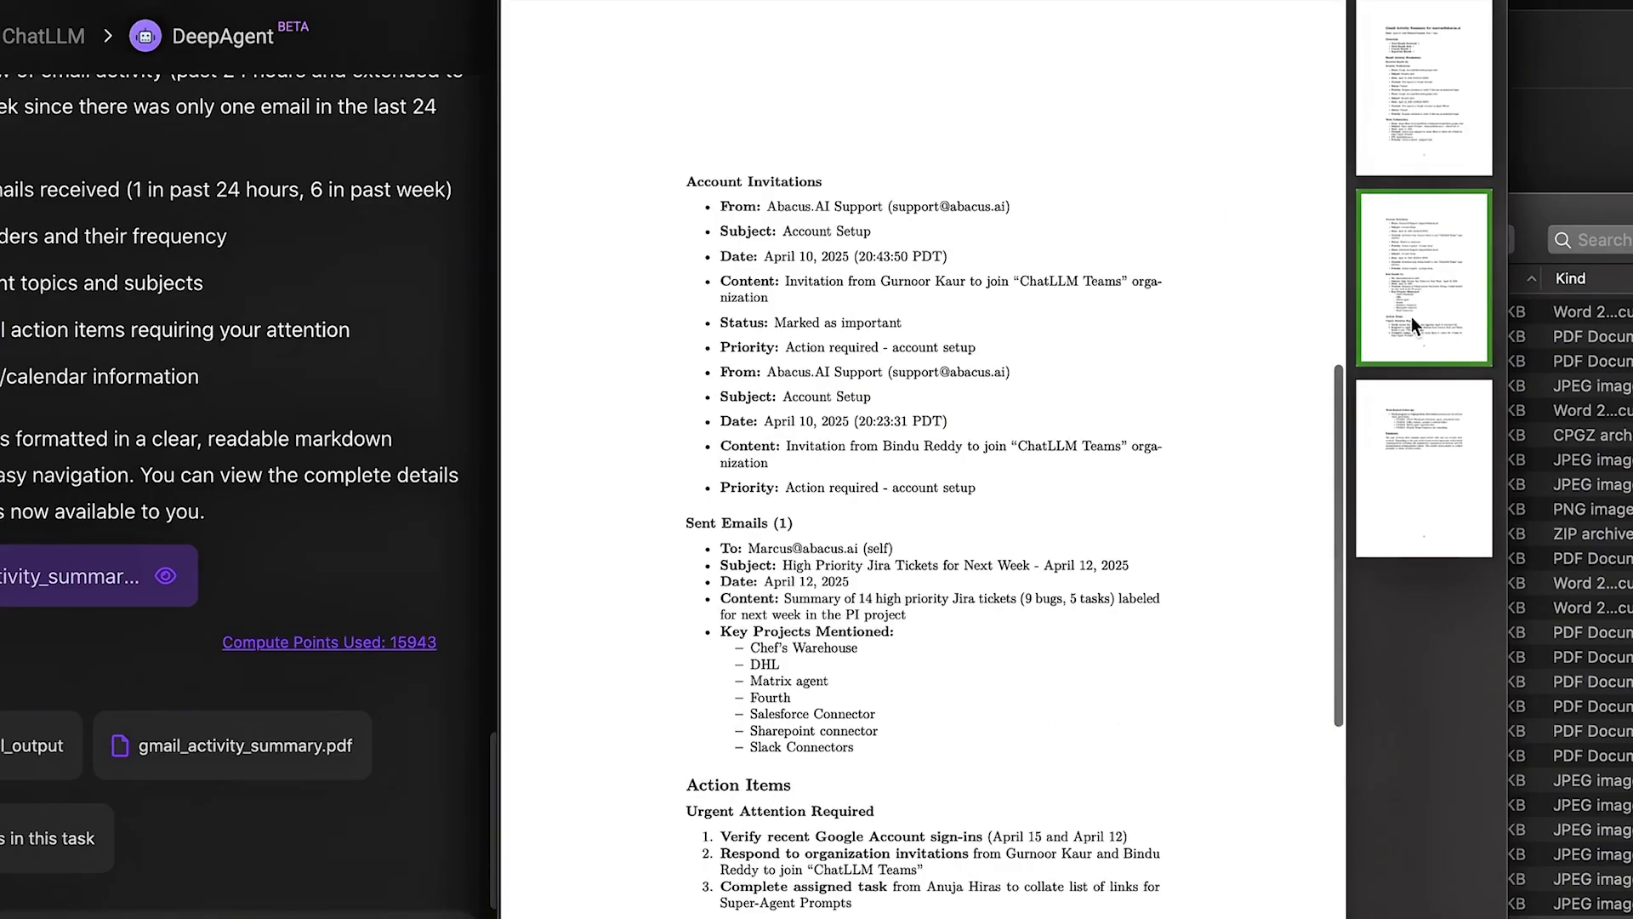
pyautogui.click(1412, 440)
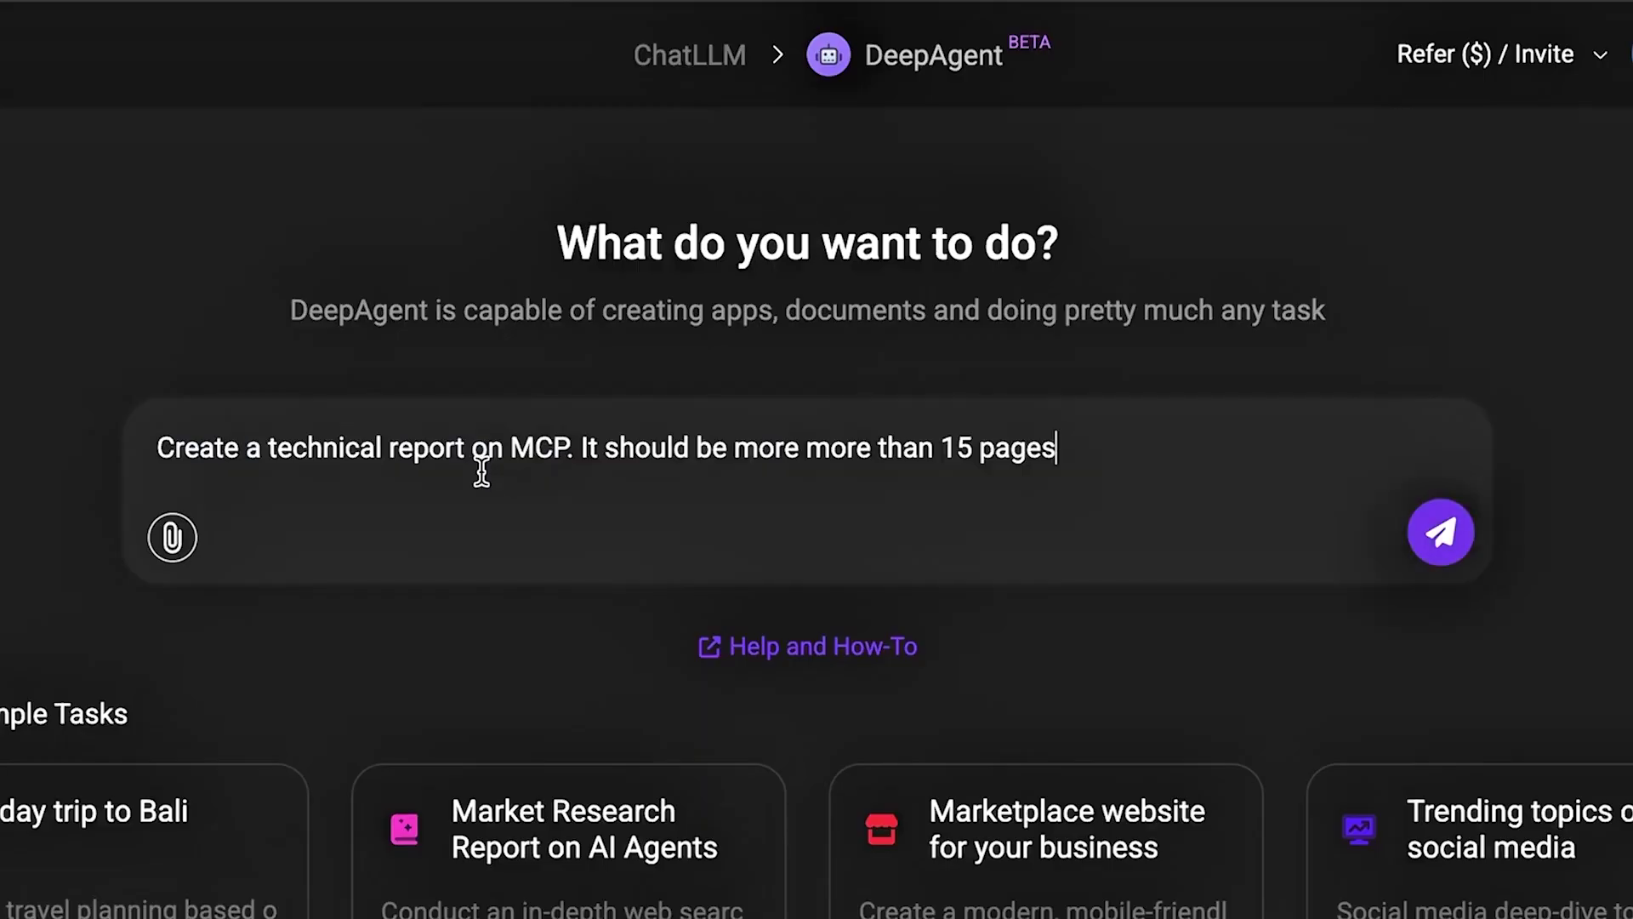
# Step: Send the 15-plus-page MCP report request, then paste and send the three prepared answers
pyautogui.press('Return')
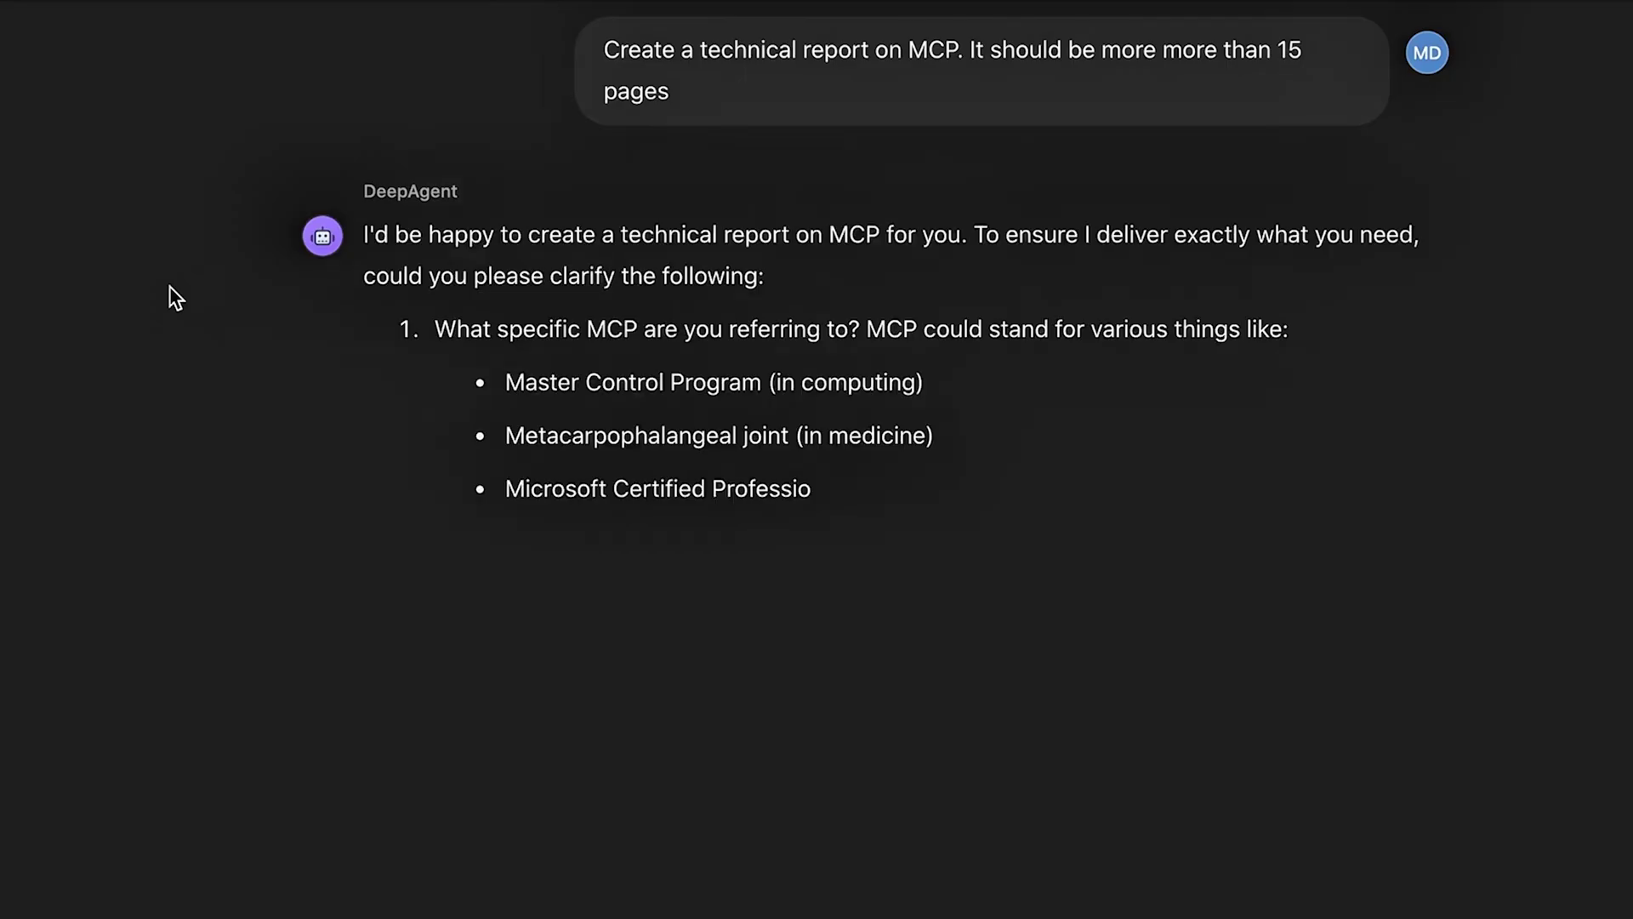
pyautogui.click(295, 700)
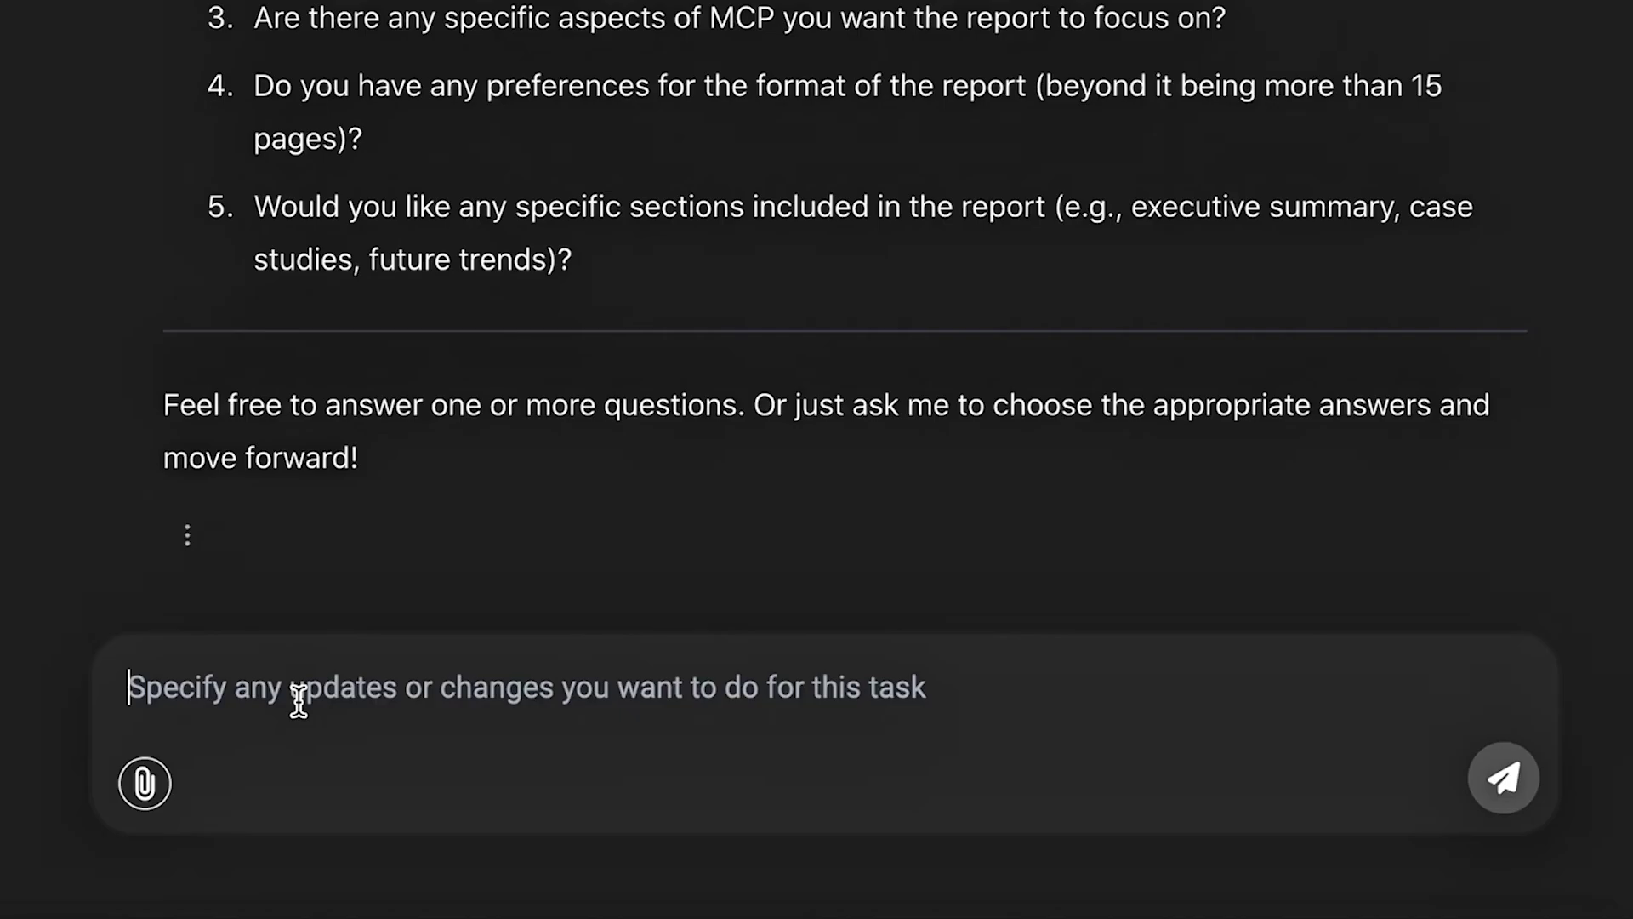
pyautogui.write('Master Control Program Technical professionals 15 pages, detailed structure')
pyautogui.press('Return')
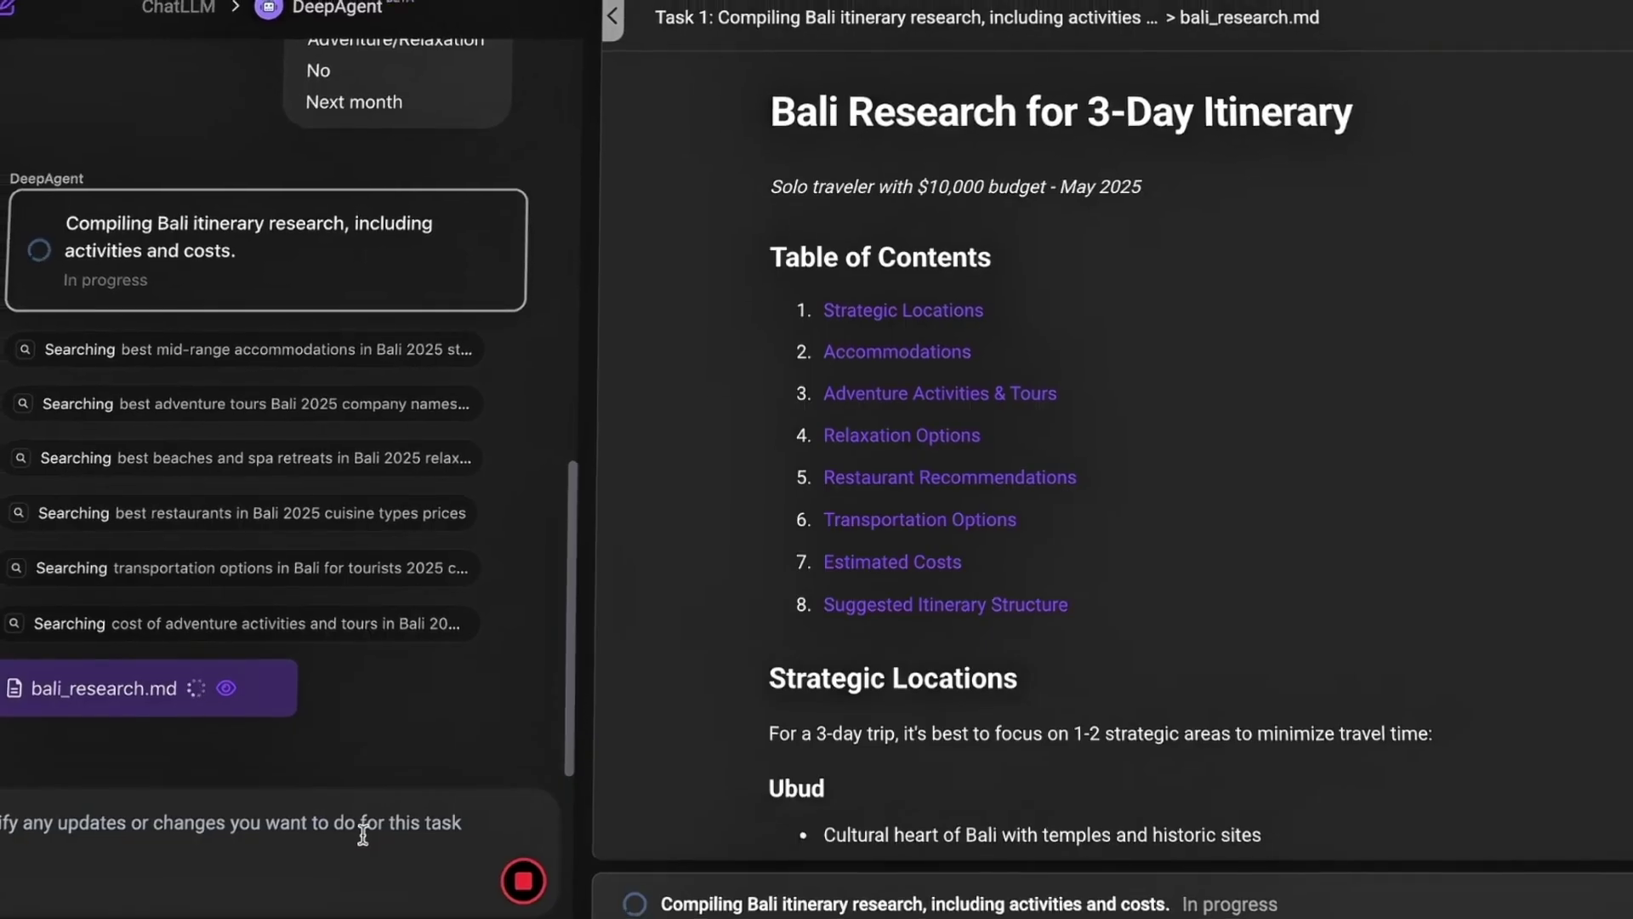
pyautogui.scroll(-5, 1321, 330)
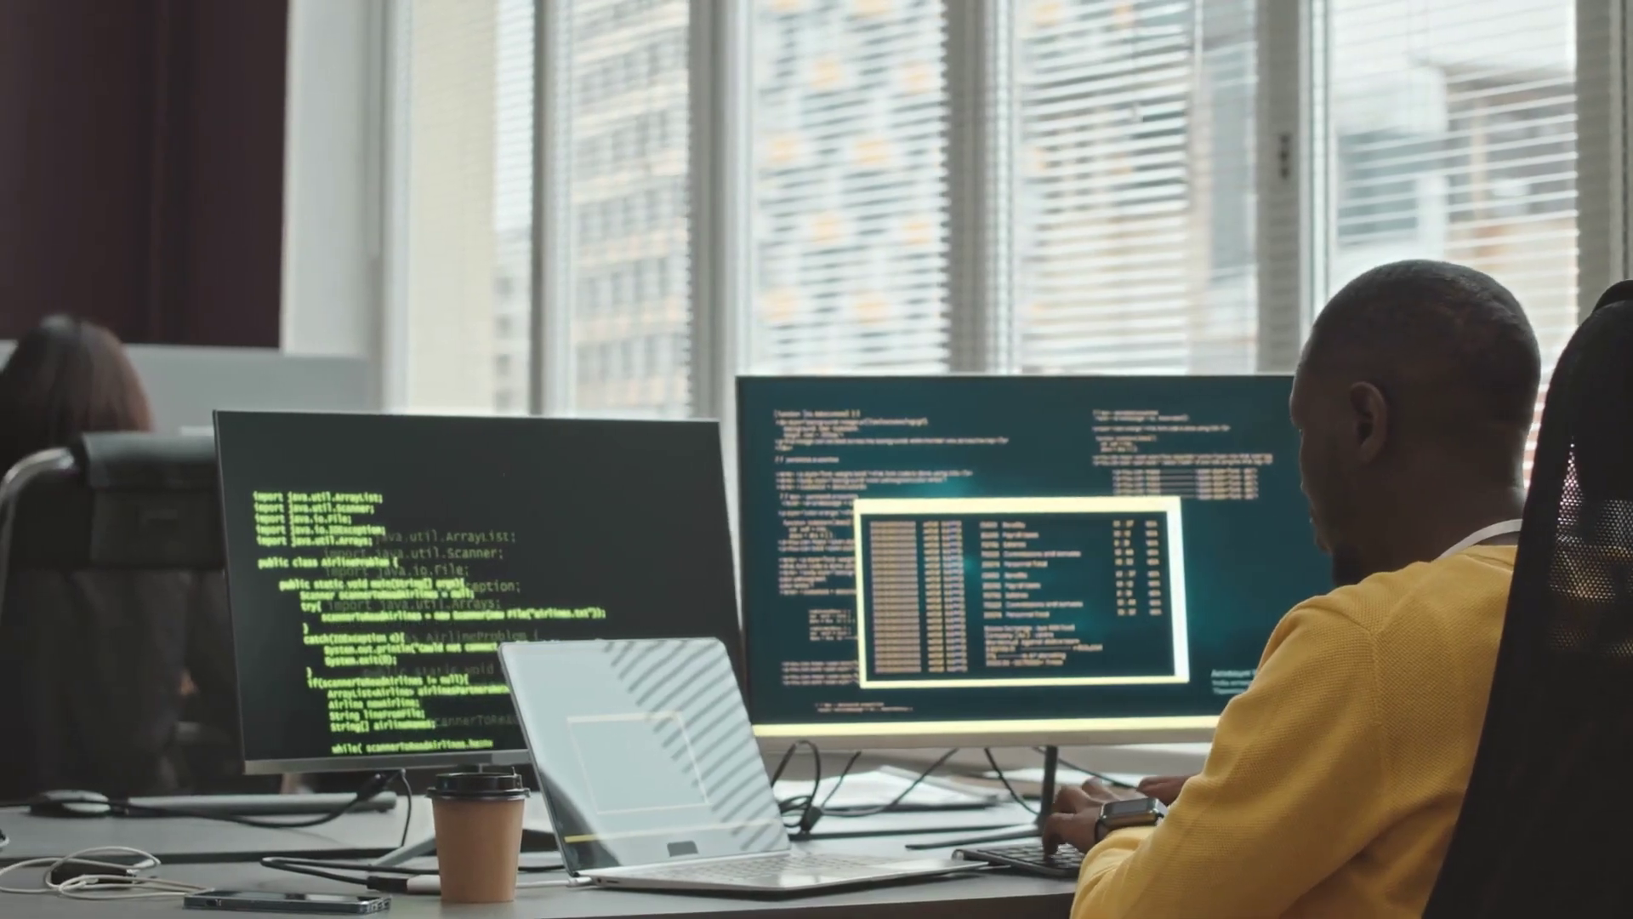